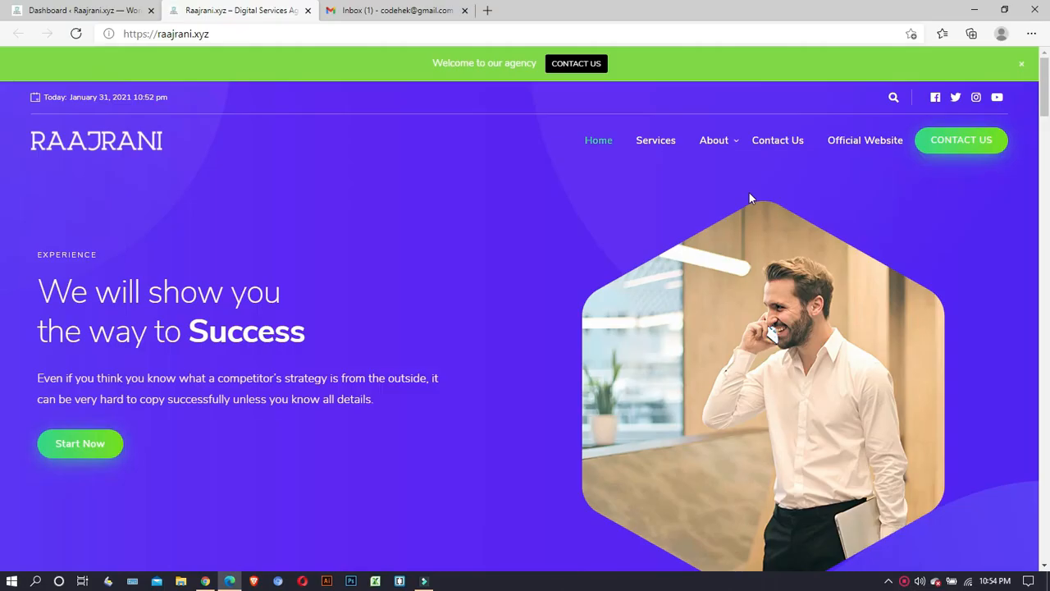
Open the website's Contact Us page and bring its contact form into view.
click(778, 146)
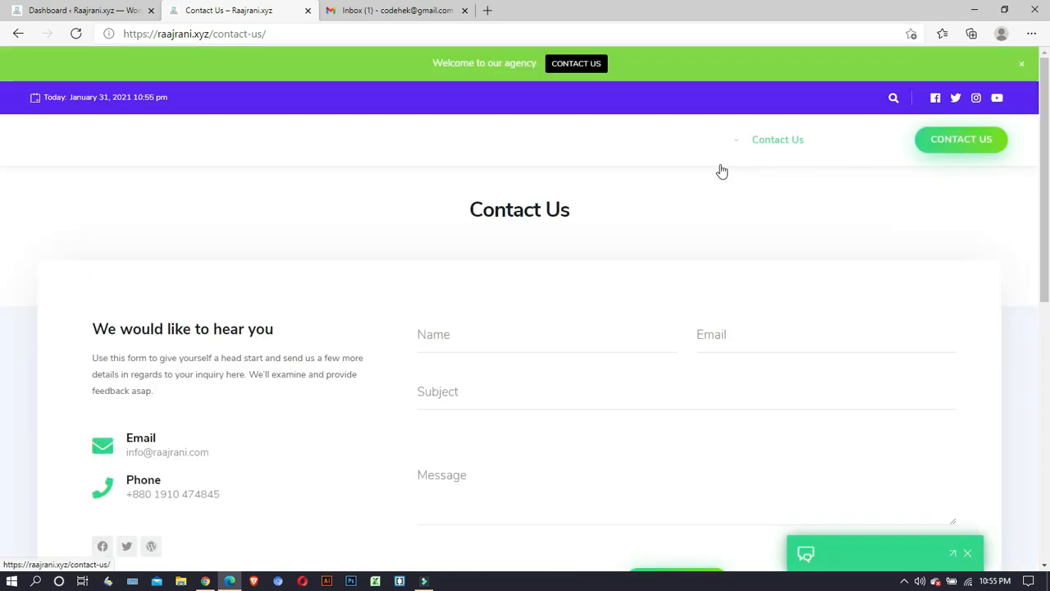
scroll(283, 331, down, 1)
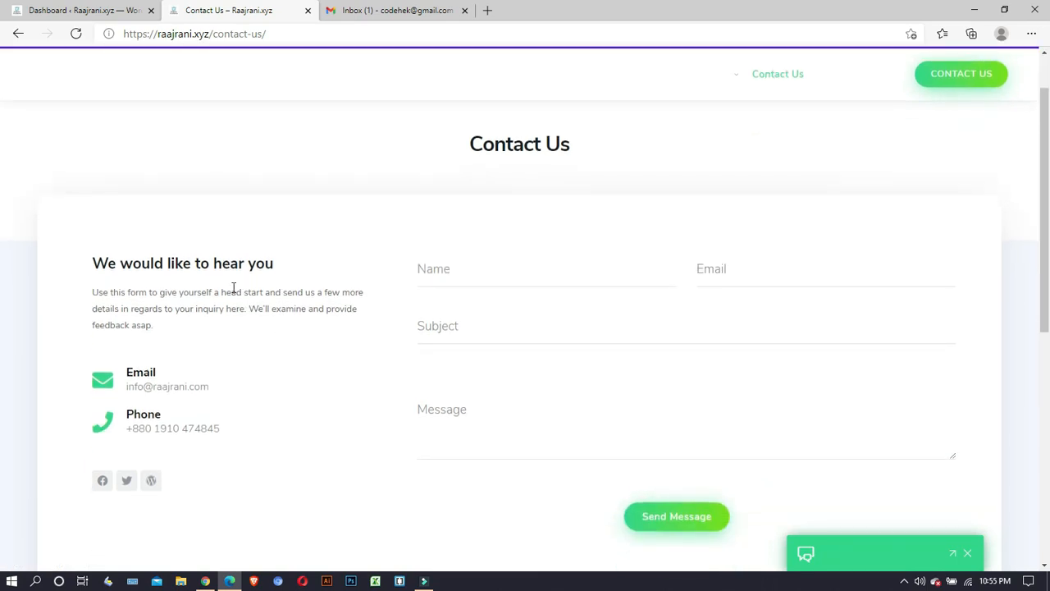
scroll(342, 210, down, 1)
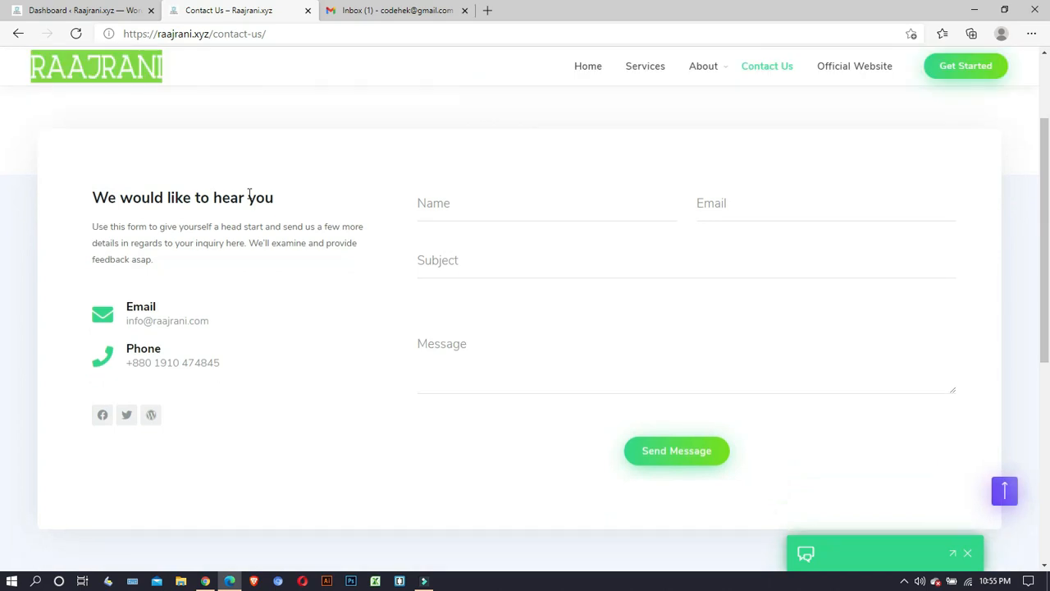
Examine the Name, Email, Subject and Message fields and the send option of the website's contact form.
click(437, 206)
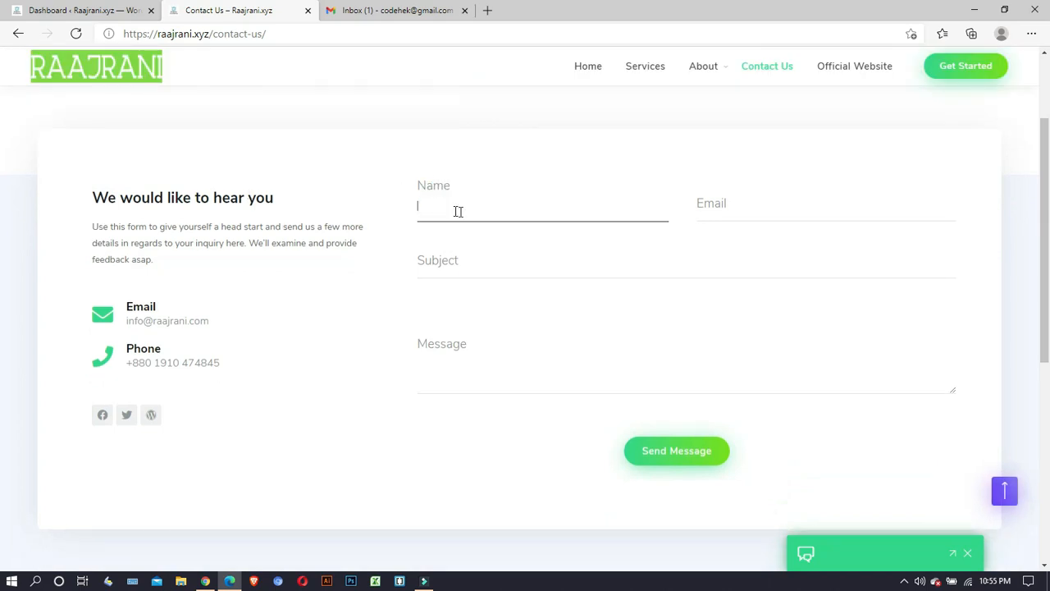
click(727, 205)
click(483, 253)
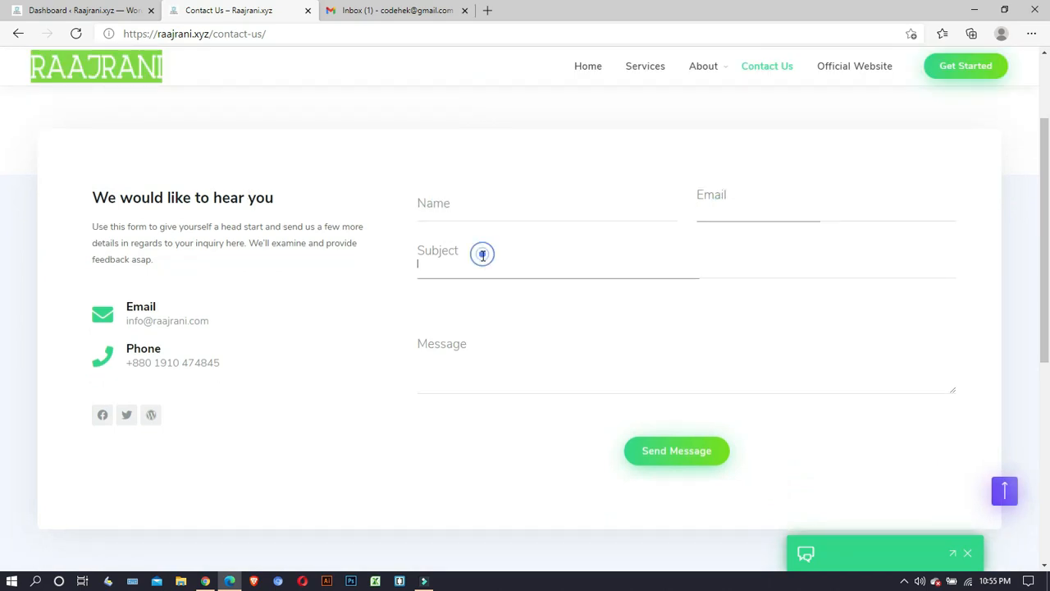
click(459, 348)
click(445, 205)
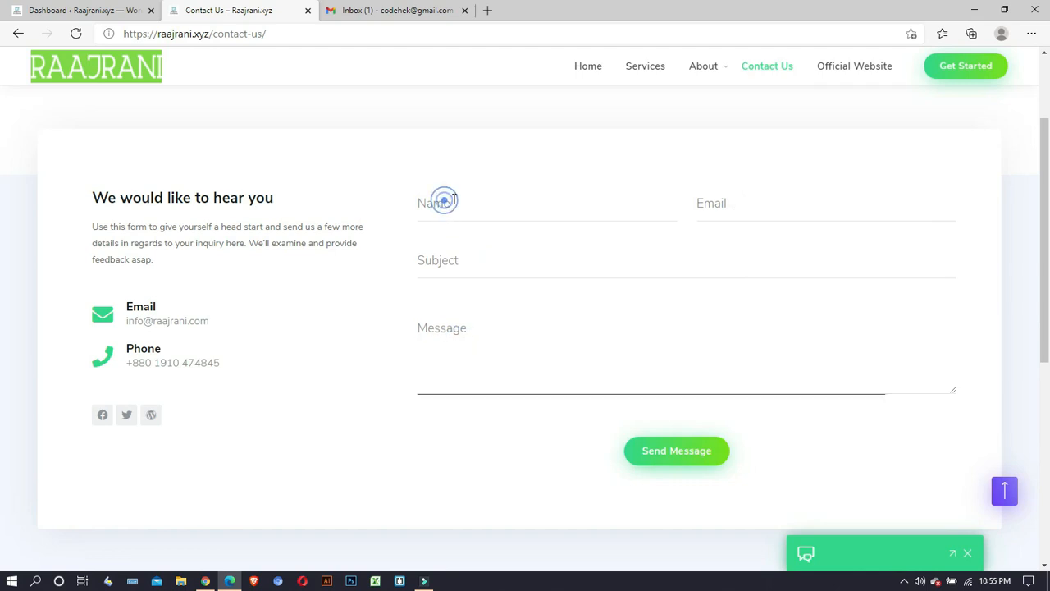
click(711, 206)
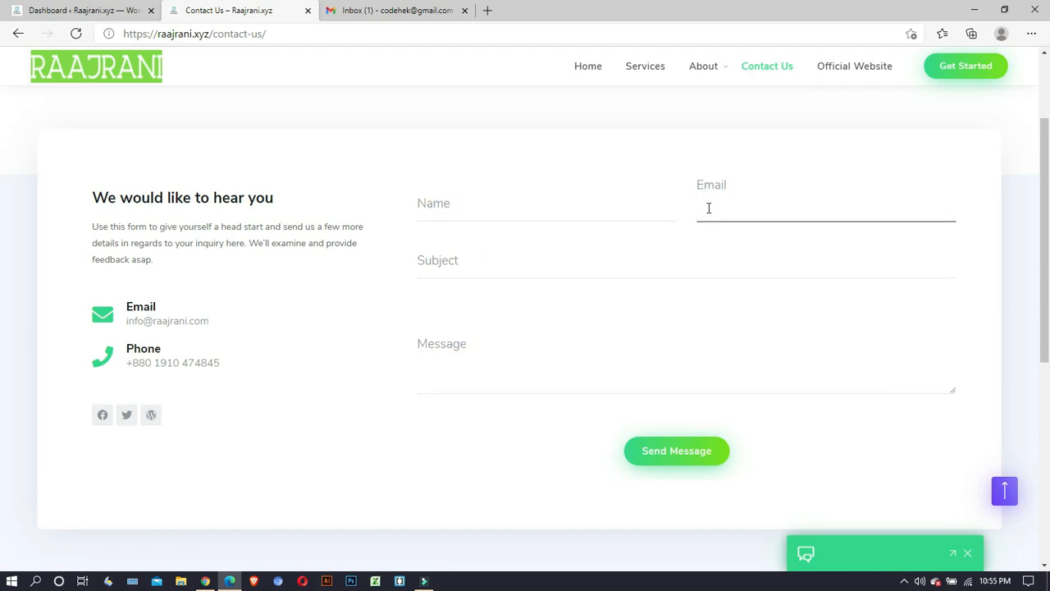
scroll(599, 291, down, 2)
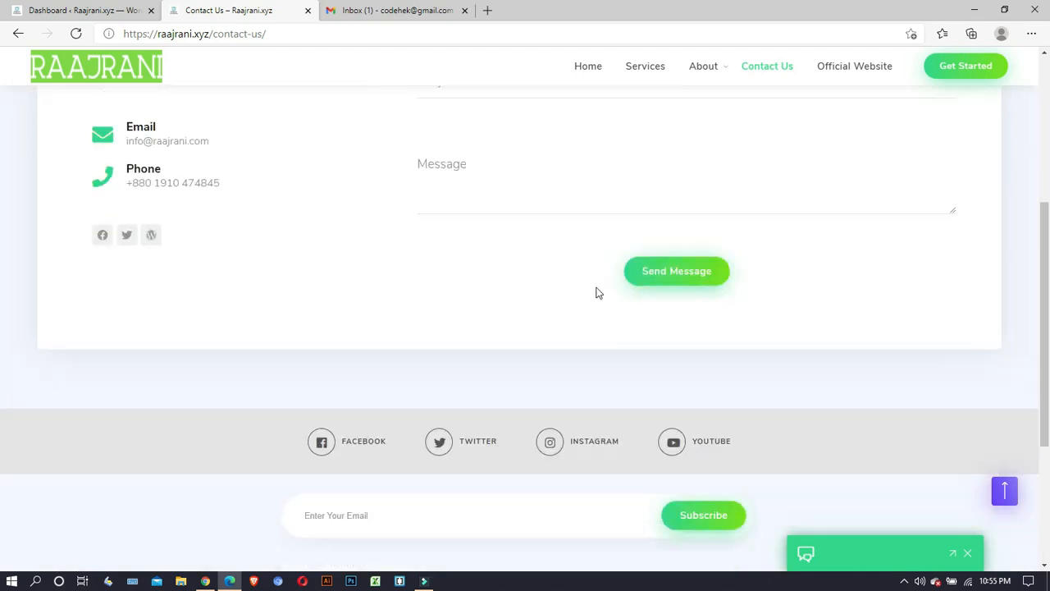
scroll(597, 292, up, 4)
click(461, 337)
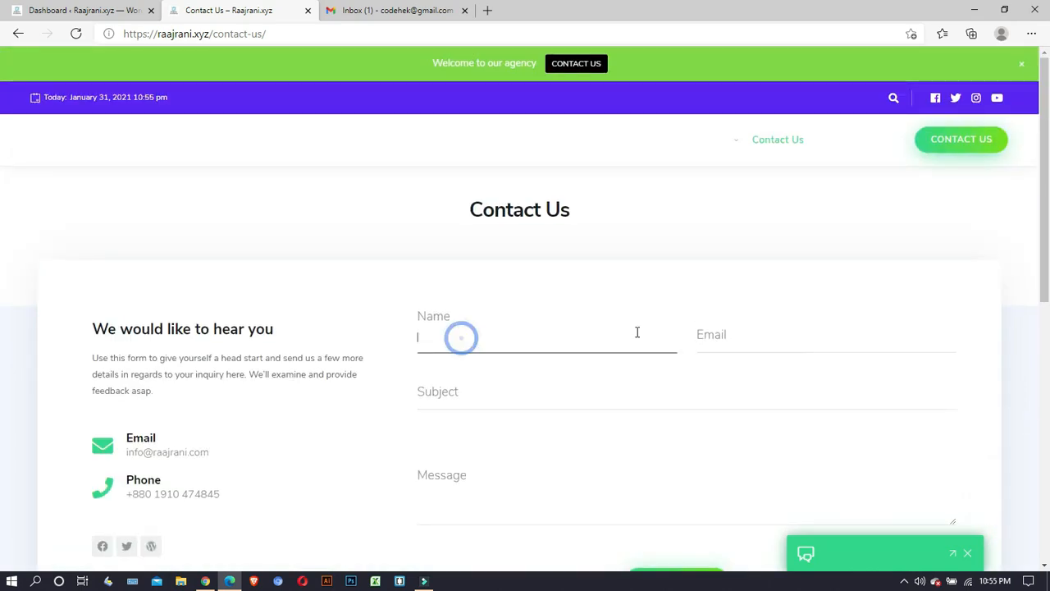
click(703, 331)
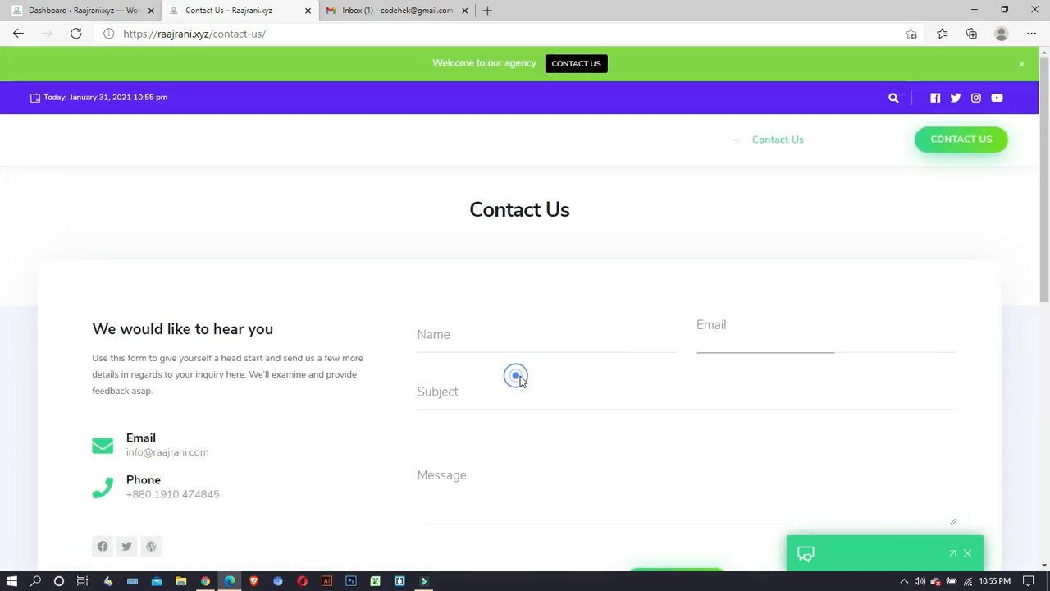
click(713, 389)
Switch to the WordPress dashboard and check the installed plugins for Contact Form 7.
click(86, 11)
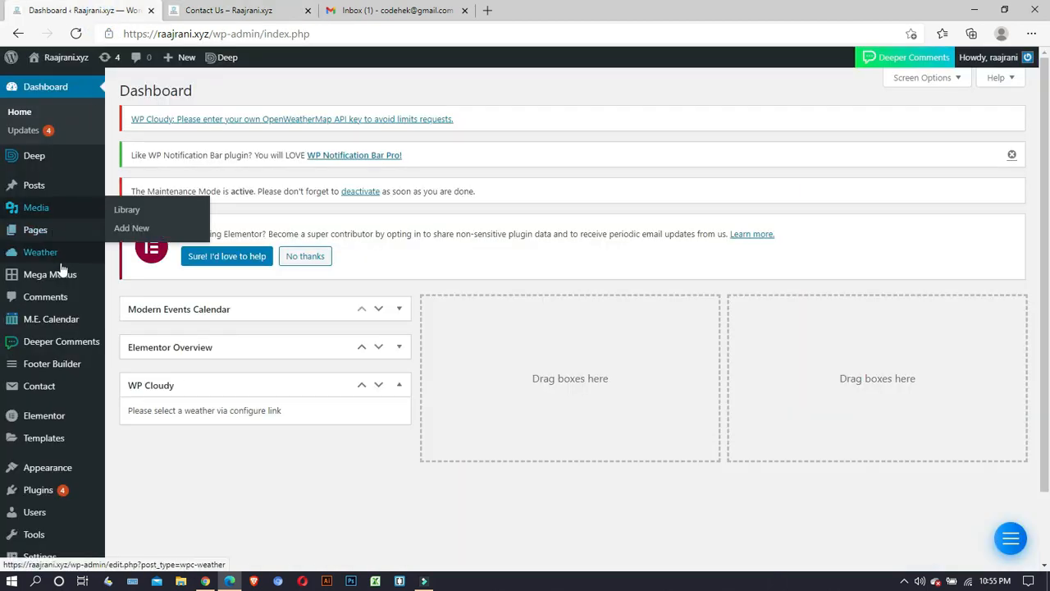
scroll(78, 338, down, 1)
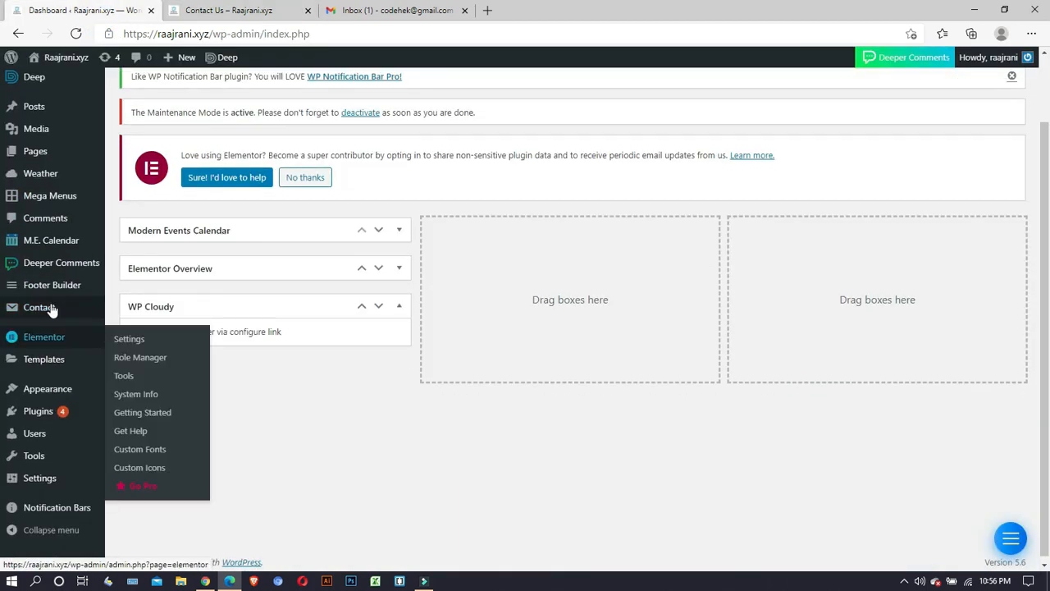
mouse_move(52, 311)
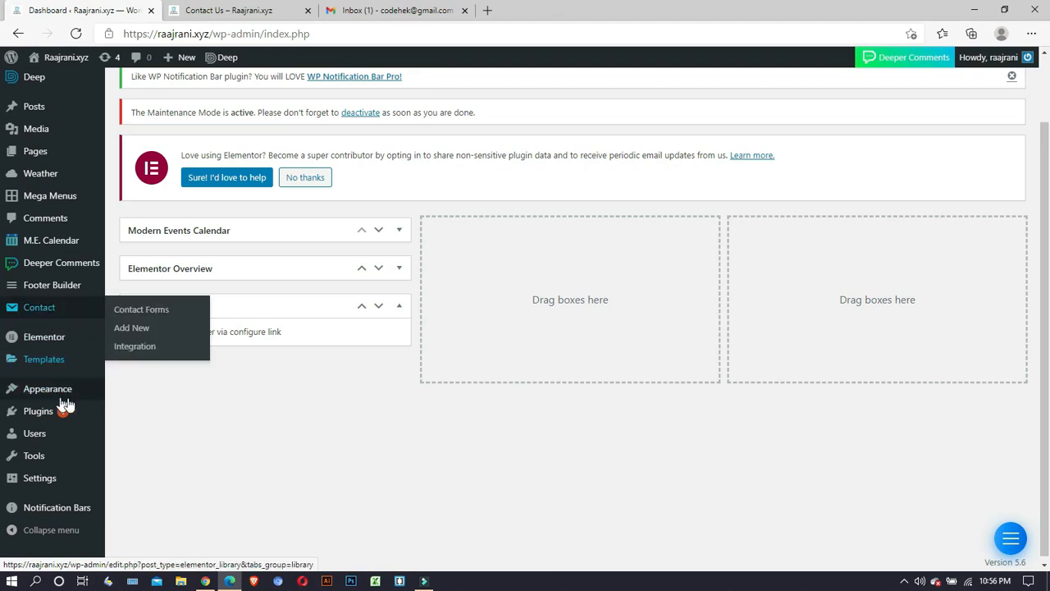
mouse_move(45, 415)
click(141, 417)
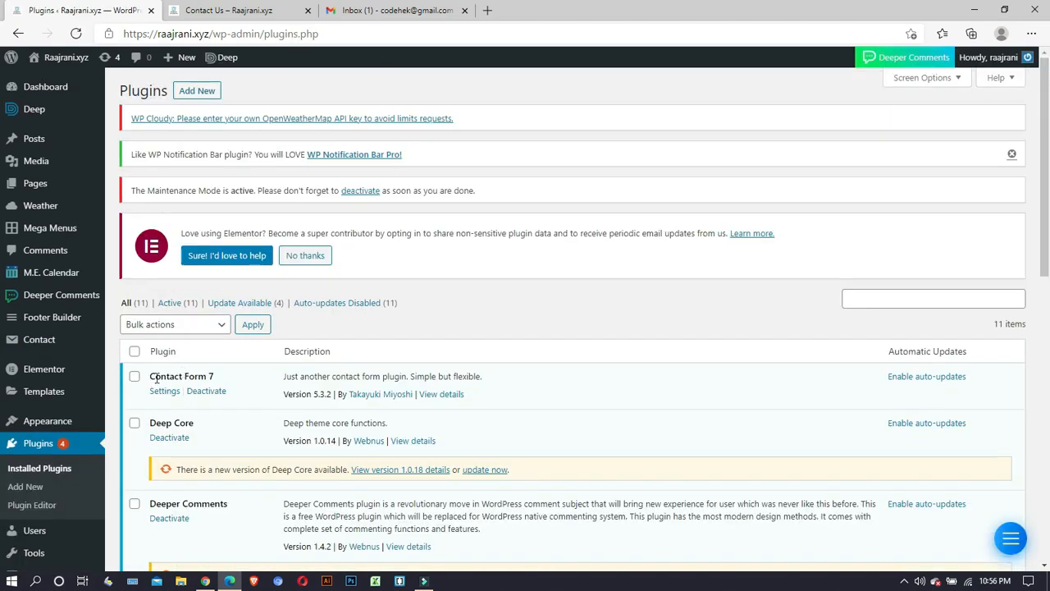
drag(152, 378, 229, 384)
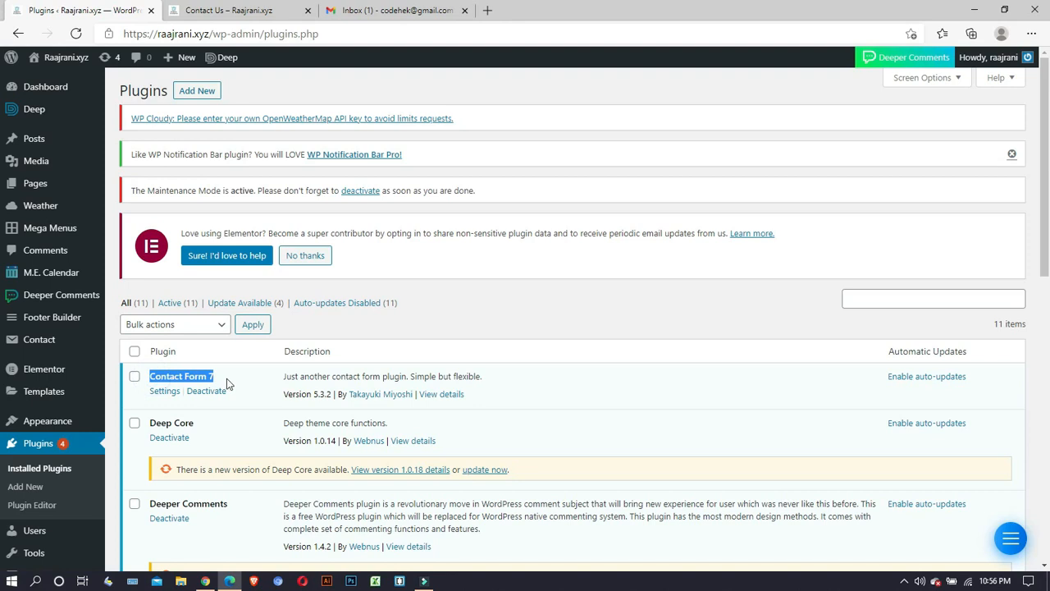
click(218, 382)
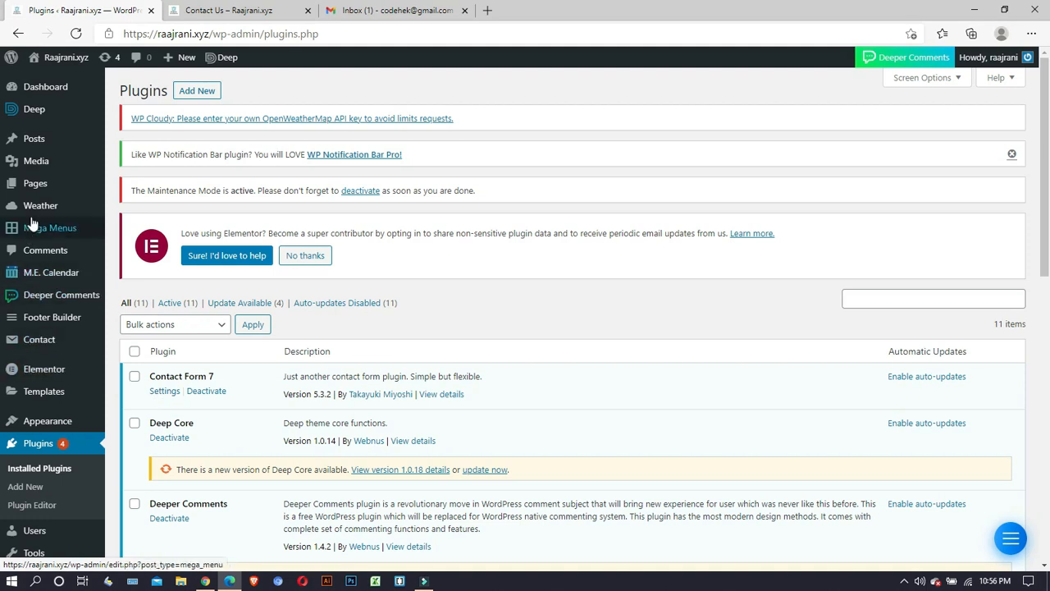
Show the list of contact forms and open the "Contact form 1" with shortcode id 24 for editing.
mouse_move(45, 343)
click(133, 343)
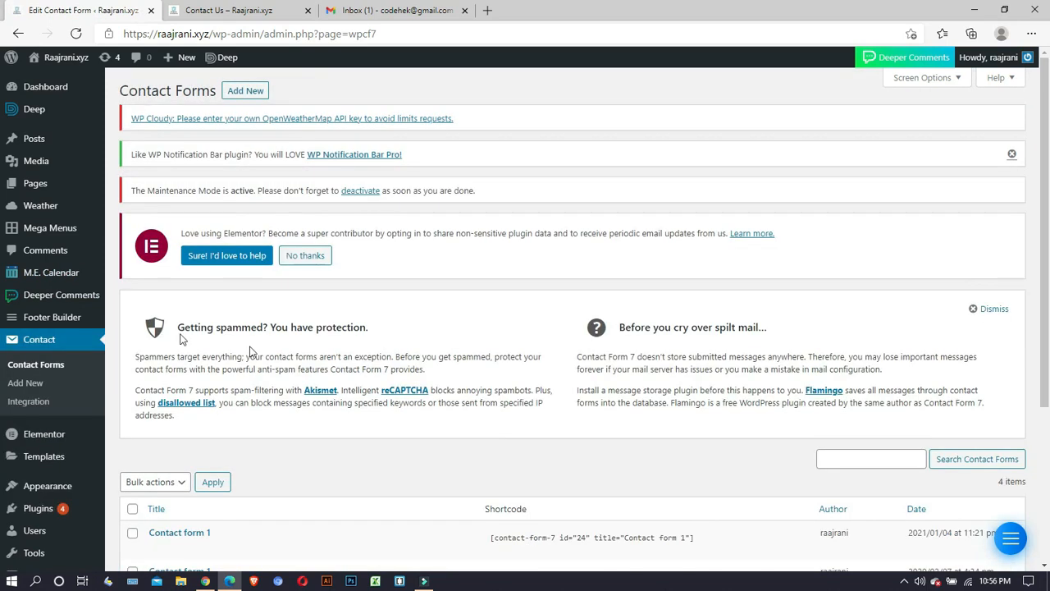
scroll(276, 375, down, 5)
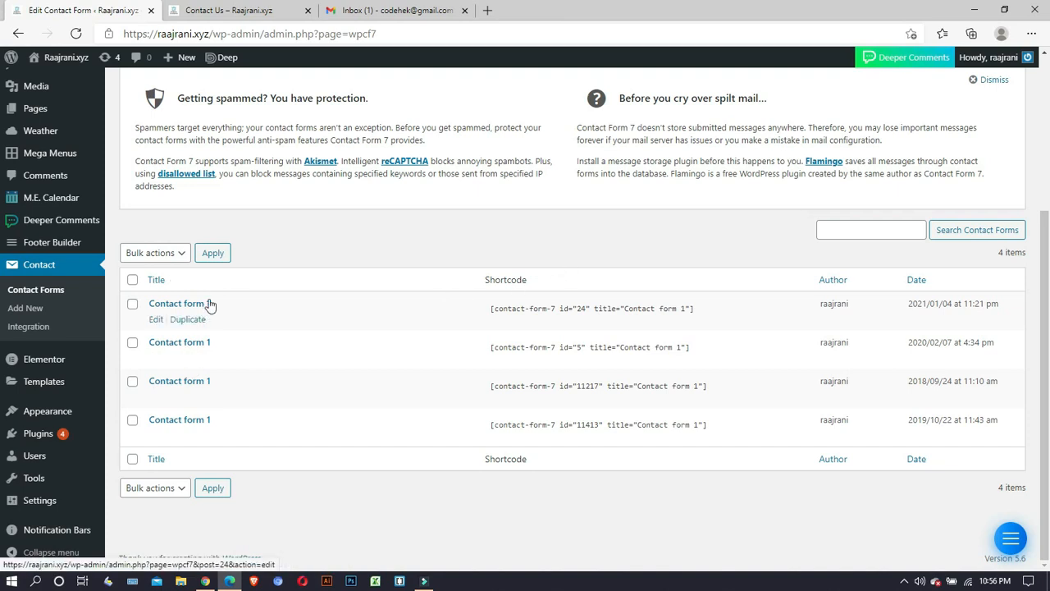
click(156, 320)
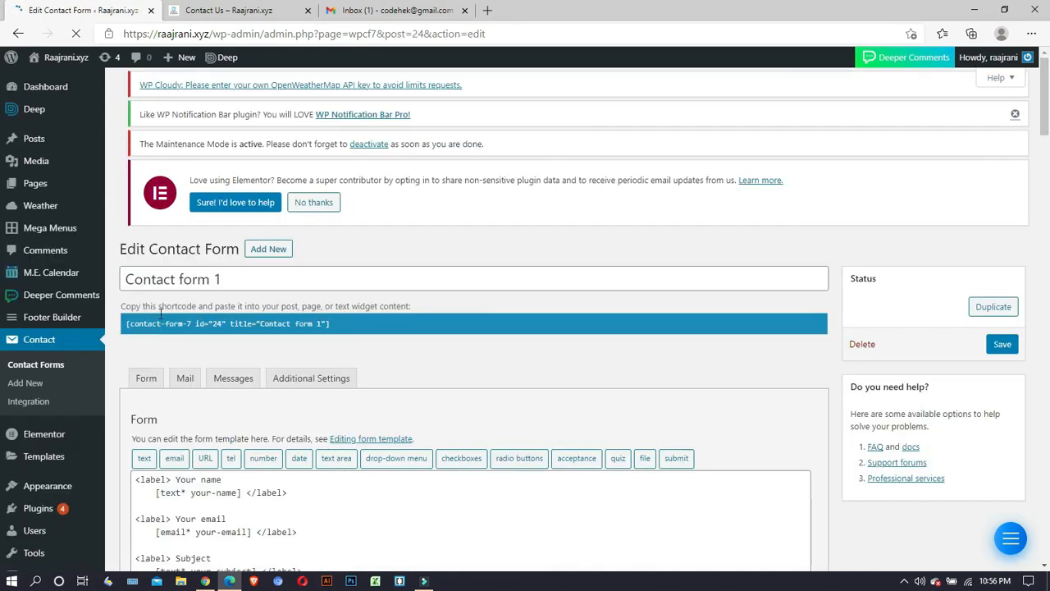
Review the contact form's title, shortcode and form template on the edit page.
scroll(180, 271, down, 2)
scroll(184, 317, down, 1)
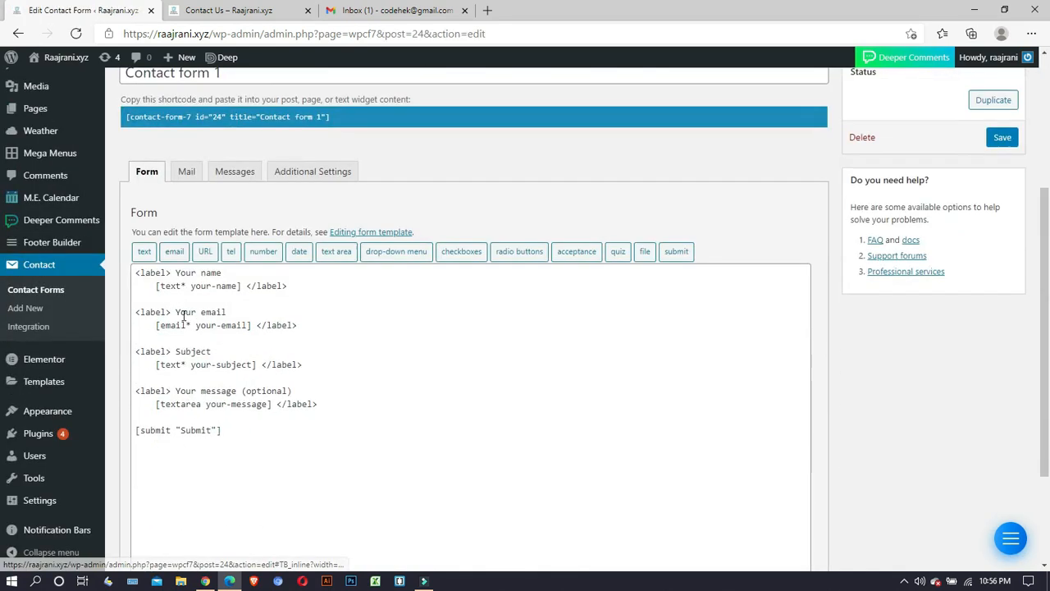
scroll(168, 271, up, 3)
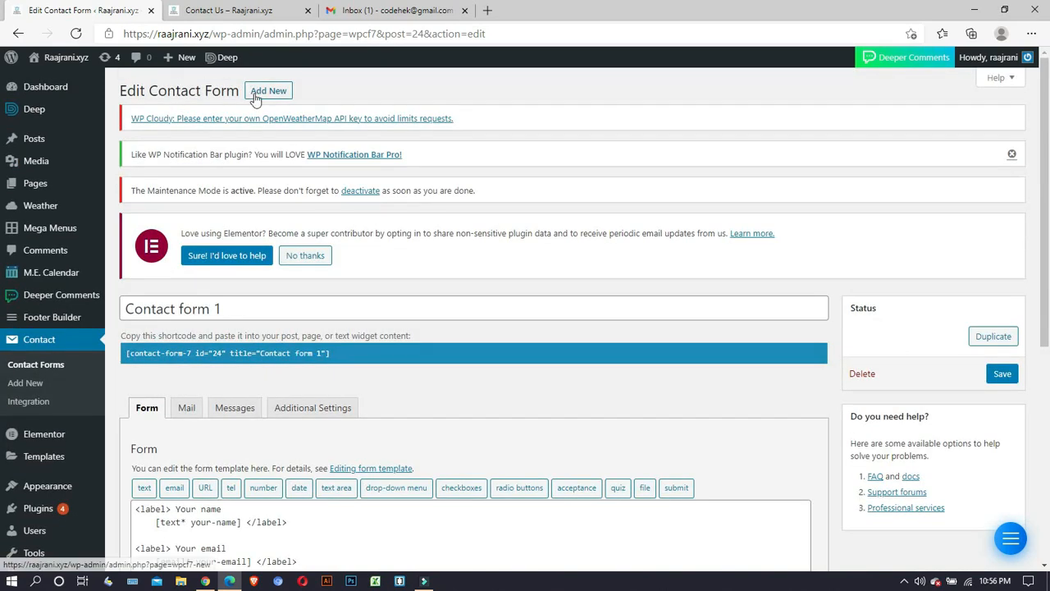
scroll(236, 270, down, 1)
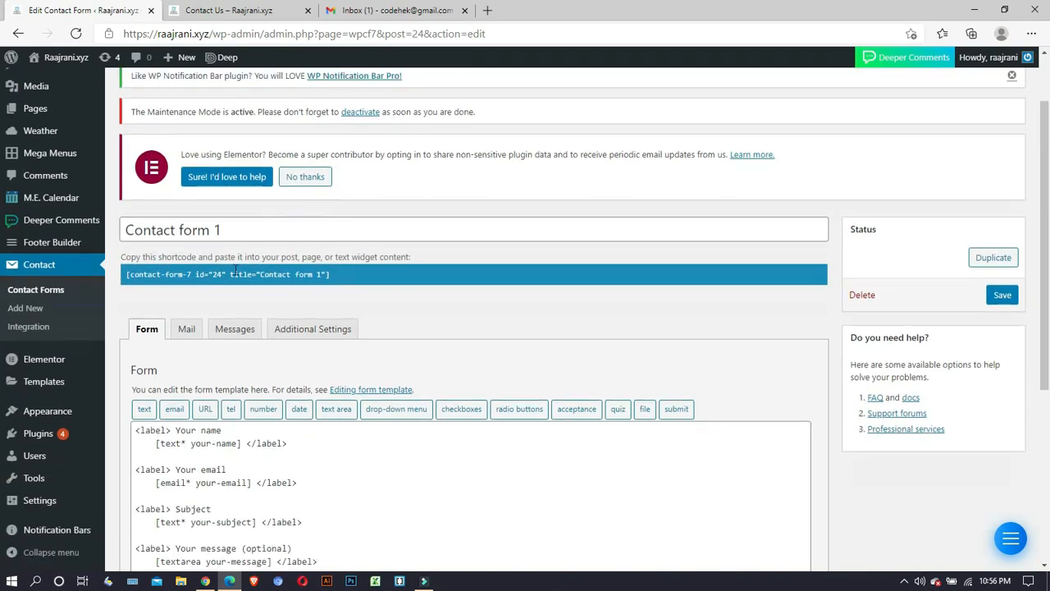
drag(245, 231, 107, 224)
click(245, 229)
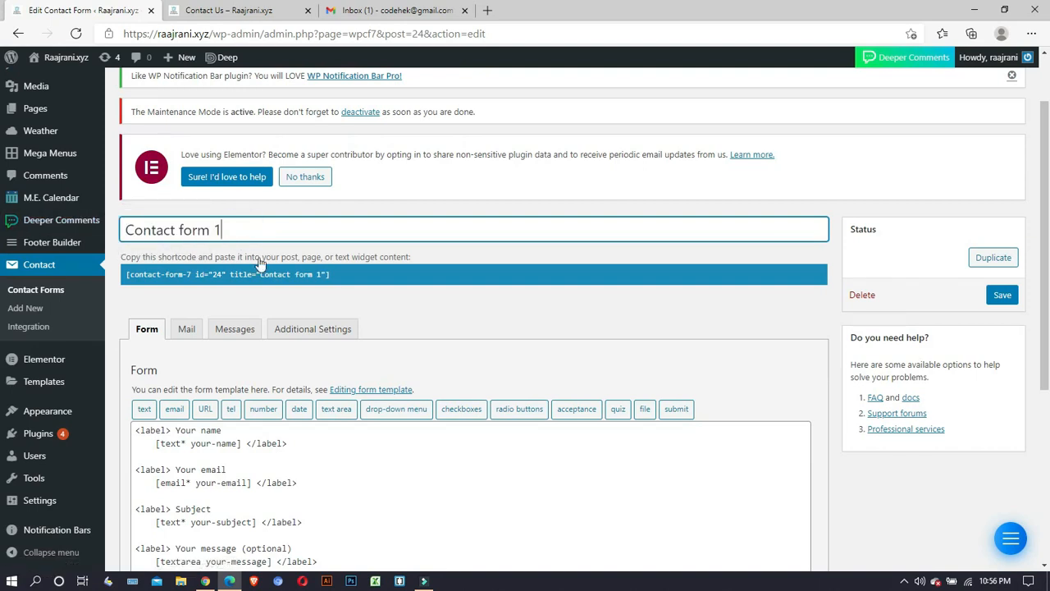
Compare the "Your name" label in the form template with the Name field on the live Contact Us page.
scroll(258, 267, down, 1)
scroll(233, 271, down, 2)
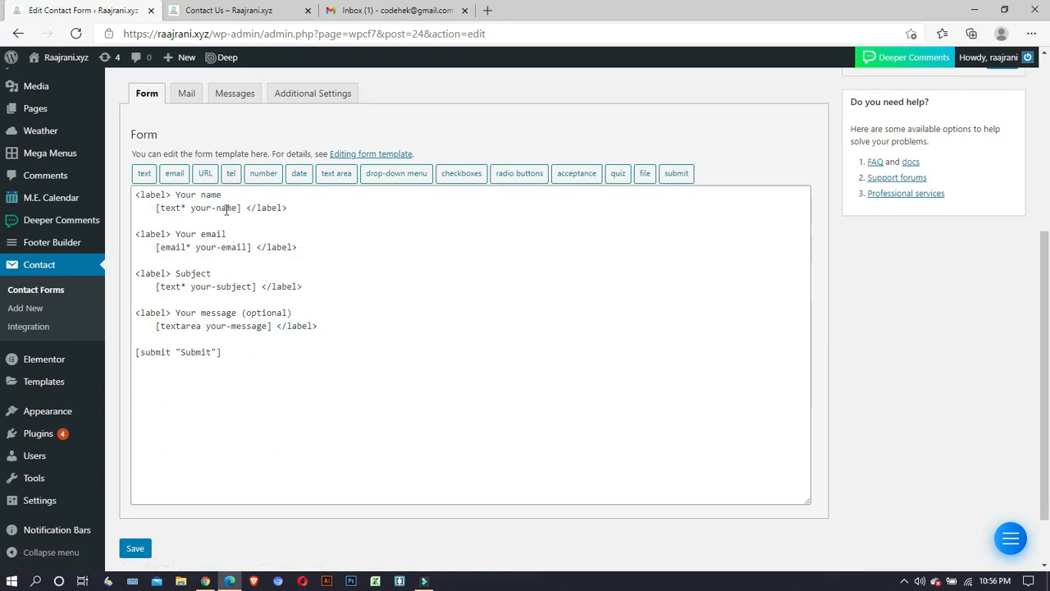
drag(137, 195, 220, 197)
click(175, 194)
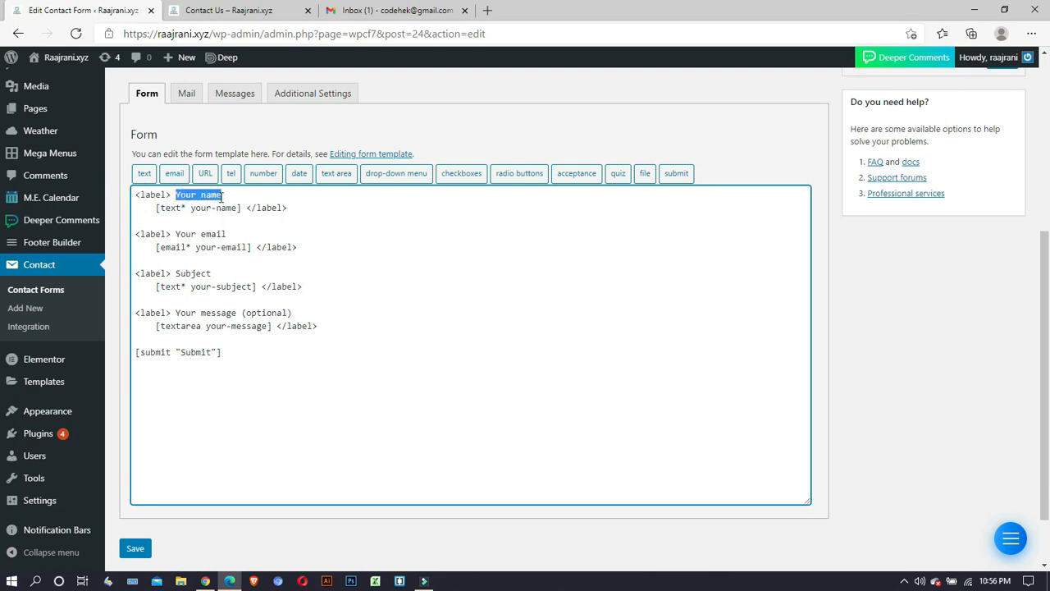
click(215, 16)
click(440, 333)
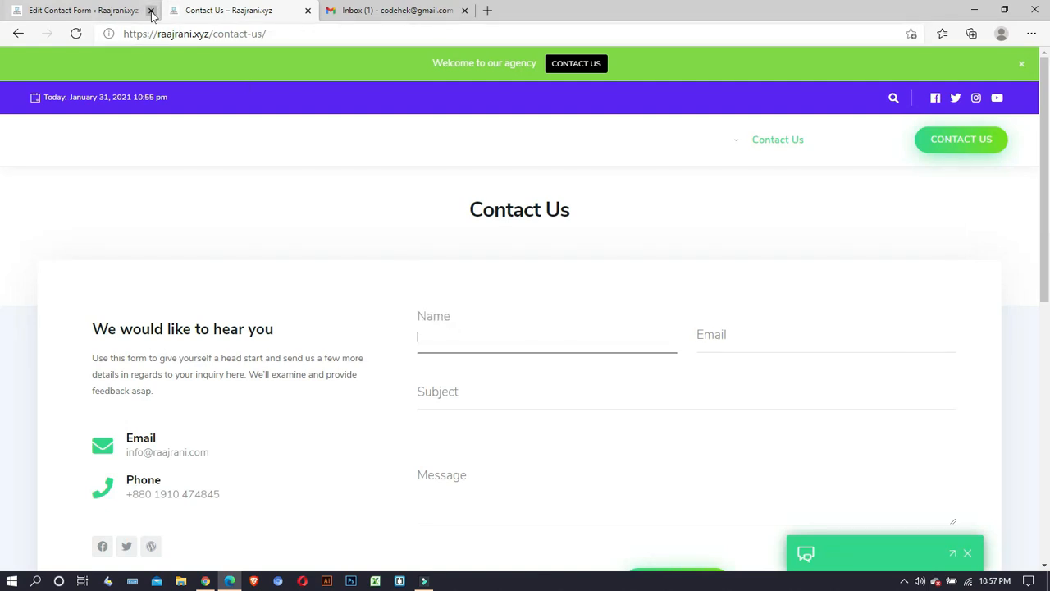
click(123, 11)
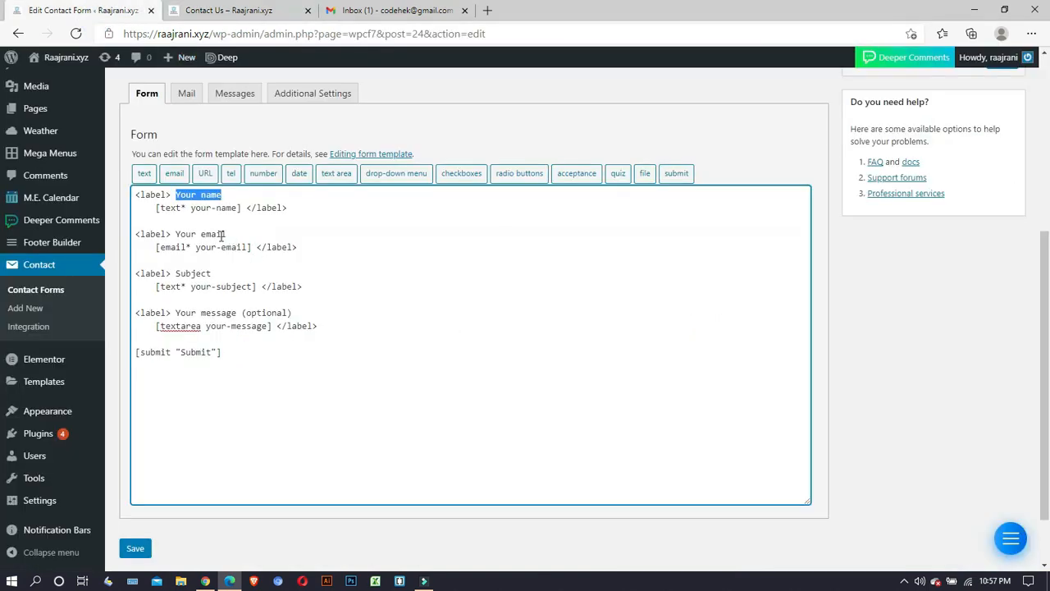
Examine the required text tag and the your-name field name in the form template.
drag(186, 207, 162, 205)
click(163, 206)
click(192, 206)
click(241, 208)
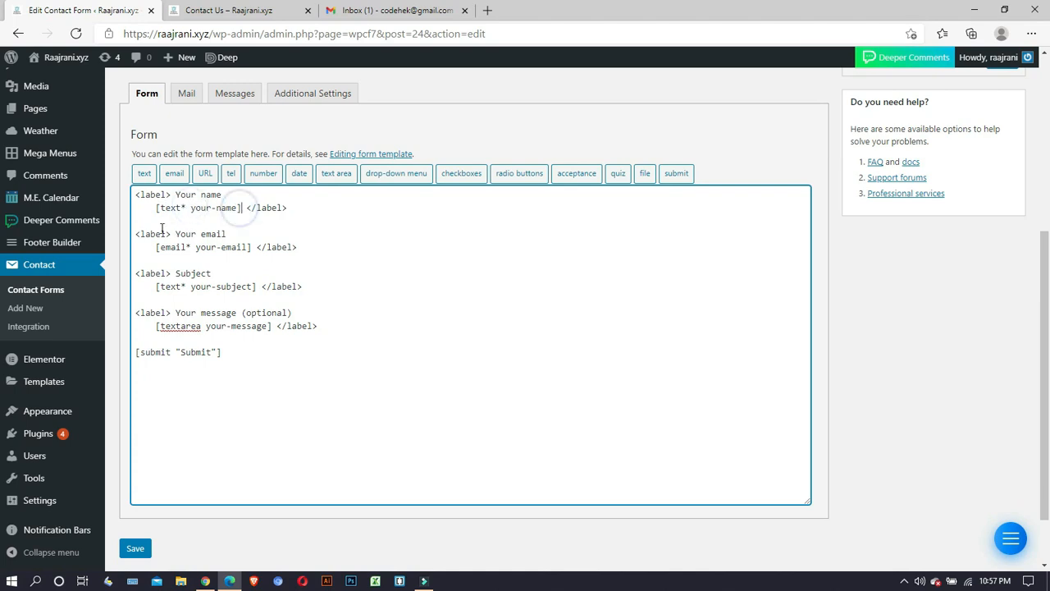
Examine the email label and tag and the optional message label in the template, undoing any trial edit.
click(179, 230)
mouse_move(173, 233)
mouse_down()
mouse_move(217, 234)
mouse_move(173, 245)
mouse_up()
click(176, 234)
click(184, 256)
key(ctrl+z)
click(190, 247)
drag(251, 314, 284, 314)
click(279, 313)
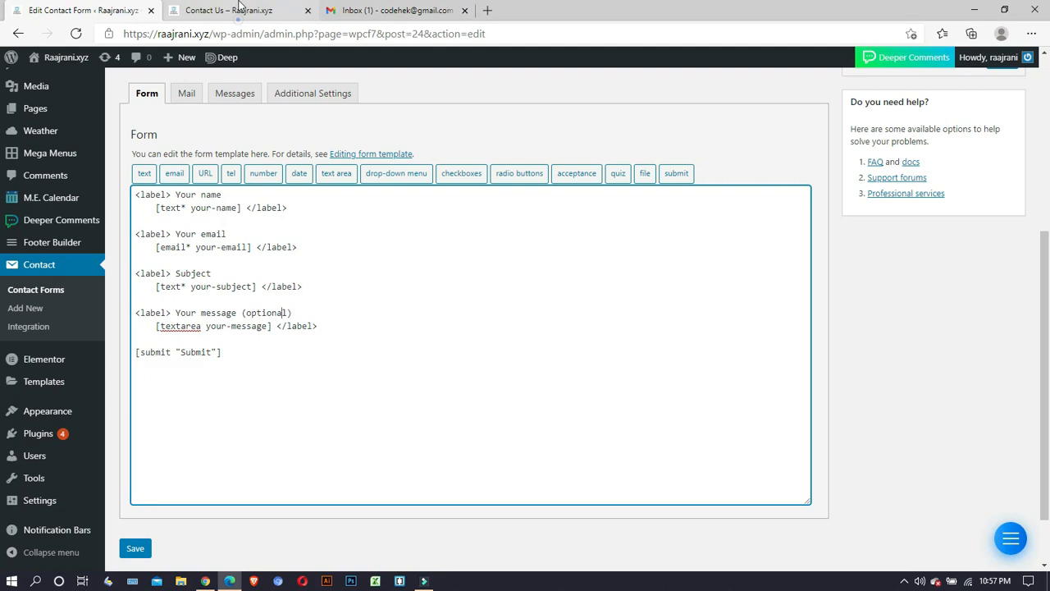
Check the Email, Subject and Message fields on the live Contact Us page and return to the form editor.
click(215, 9)
scroll(576, 322, down, 2)
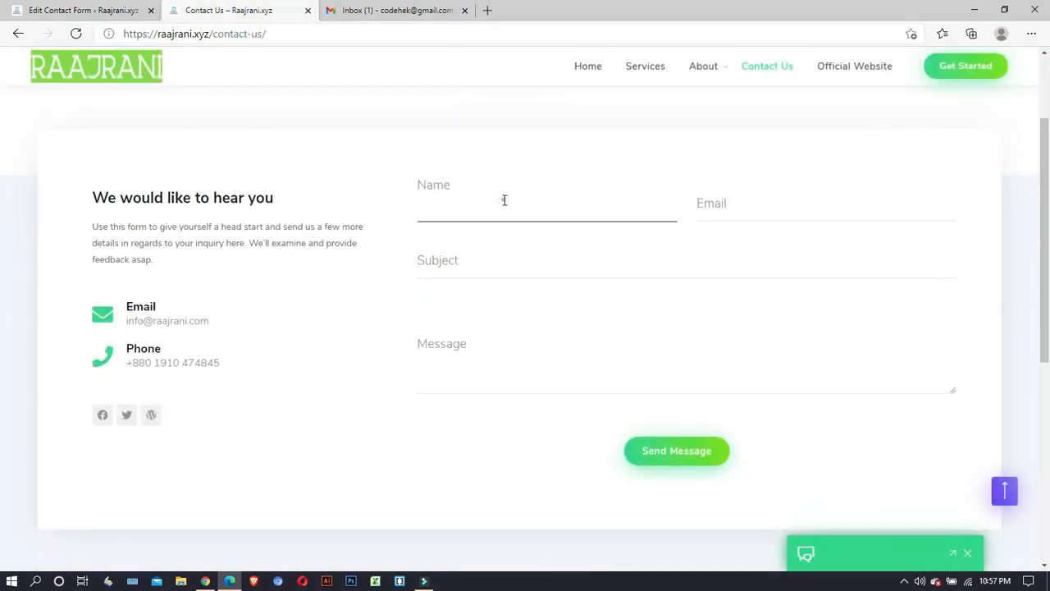
click(735, 211)
click(511, 265)
click(489, 335)
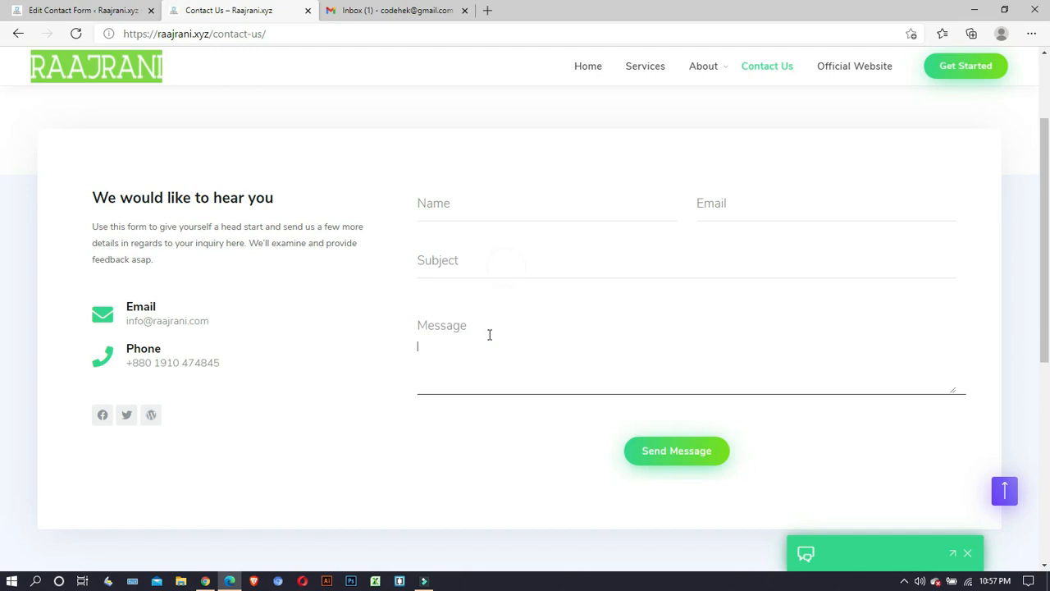
scroll(375, 225, up, 2)
click(52, 7)
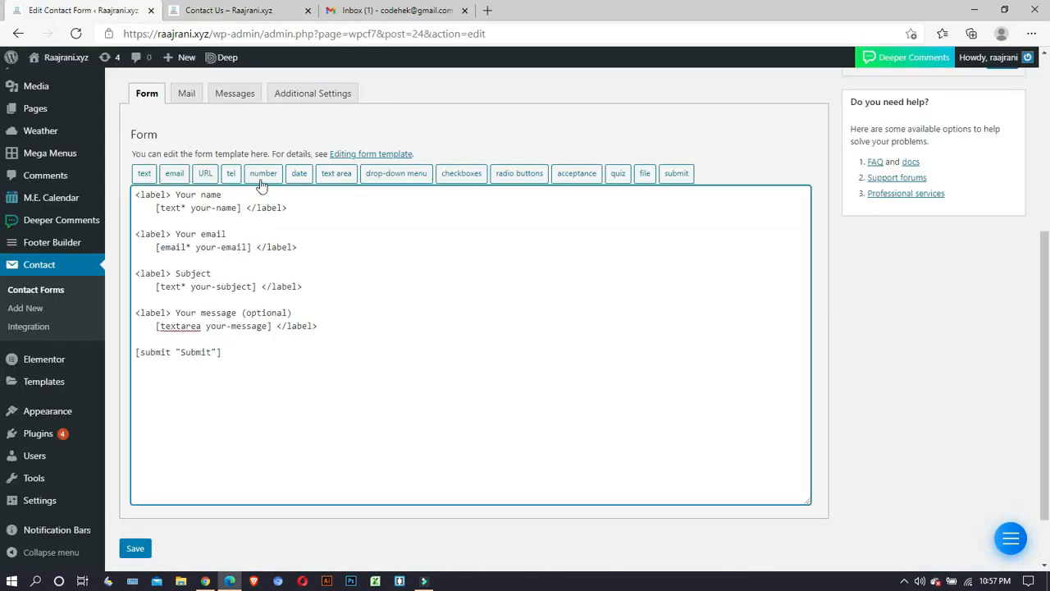
Highlight the message field's template code, open the "Editing form template" documentation and look through it.
drag(136, 312, 319, 326)
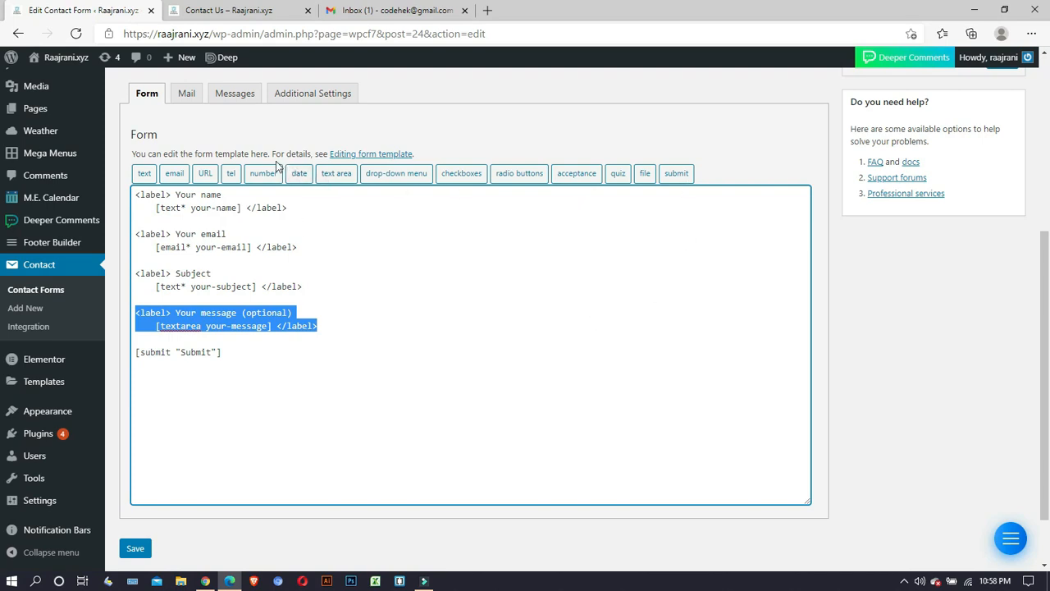
click(352, 156)
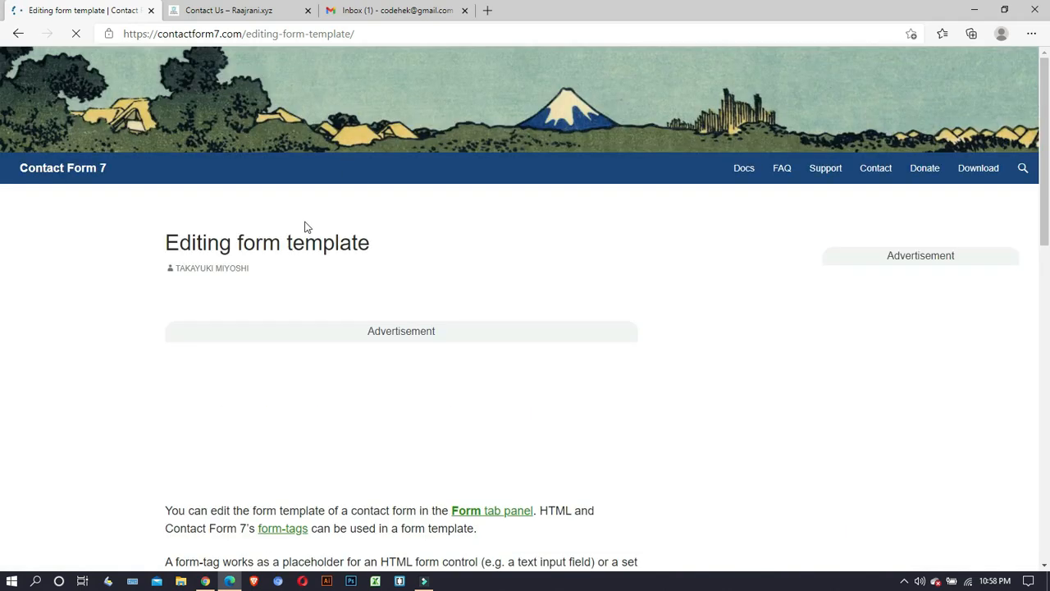
scroll(306, 228, down, 2)
scroll(306, 227, down, 2)
scroll(307, 228, down, 8)
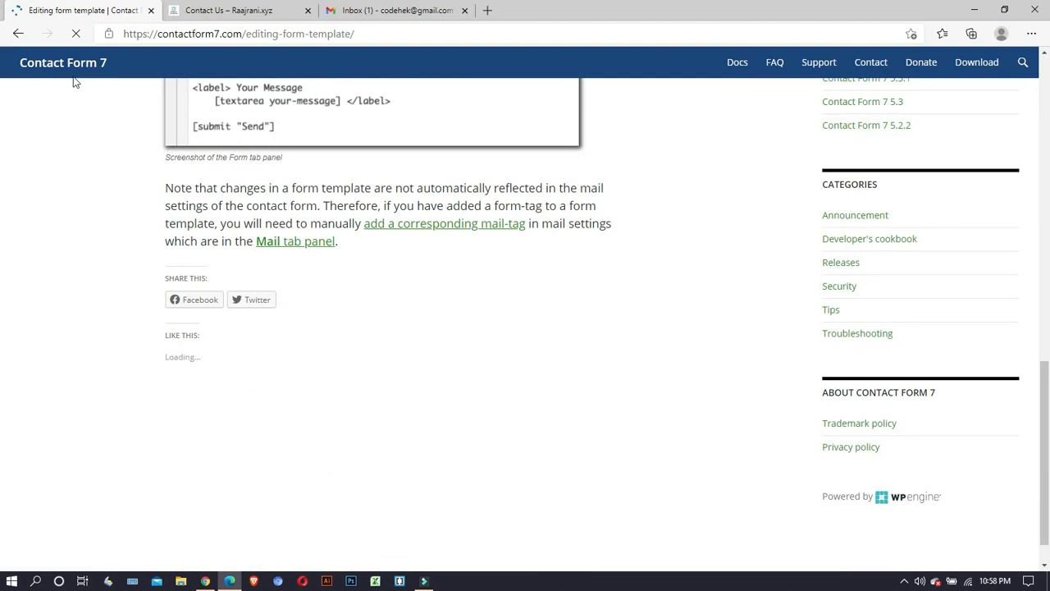
Return from the documentation to the form editor and examine the mail template's To, From and Subject settings.
click(18, 33)
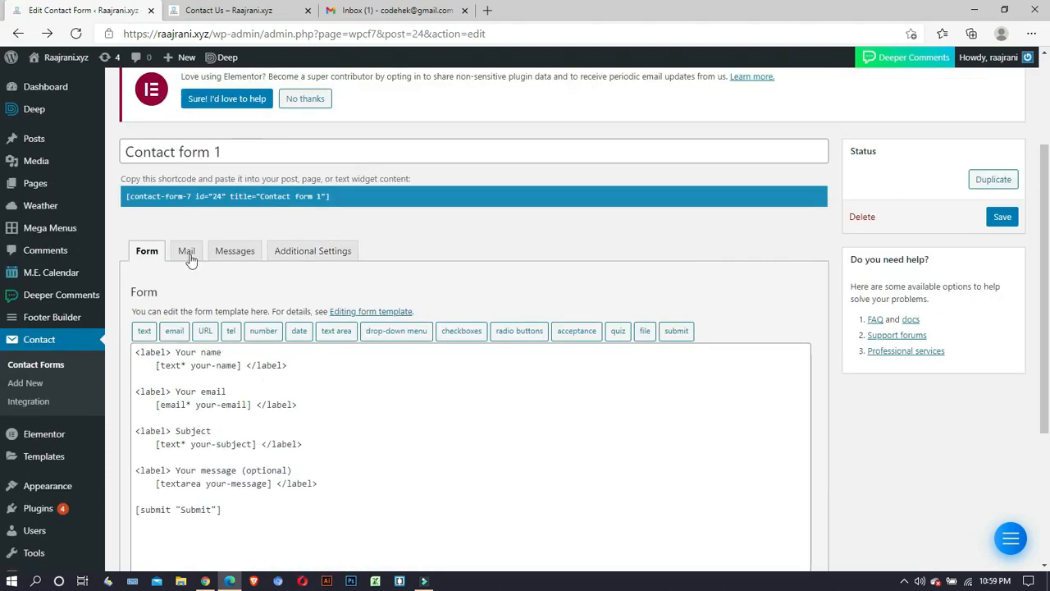
click(185, 251)
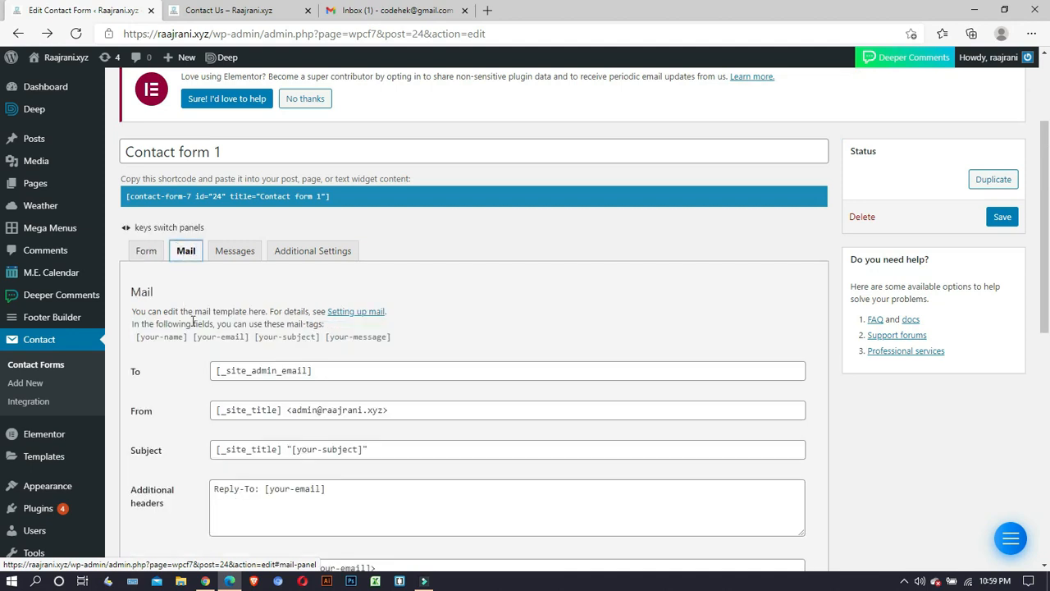
scroll(195, 328, down, 1)
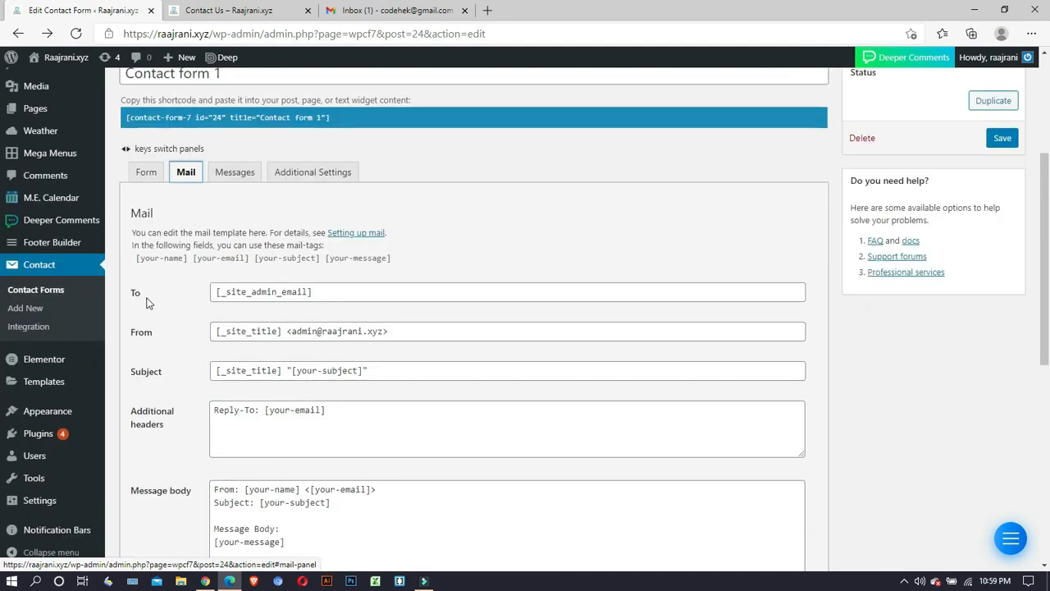
scroll(148, 298, down, 1)
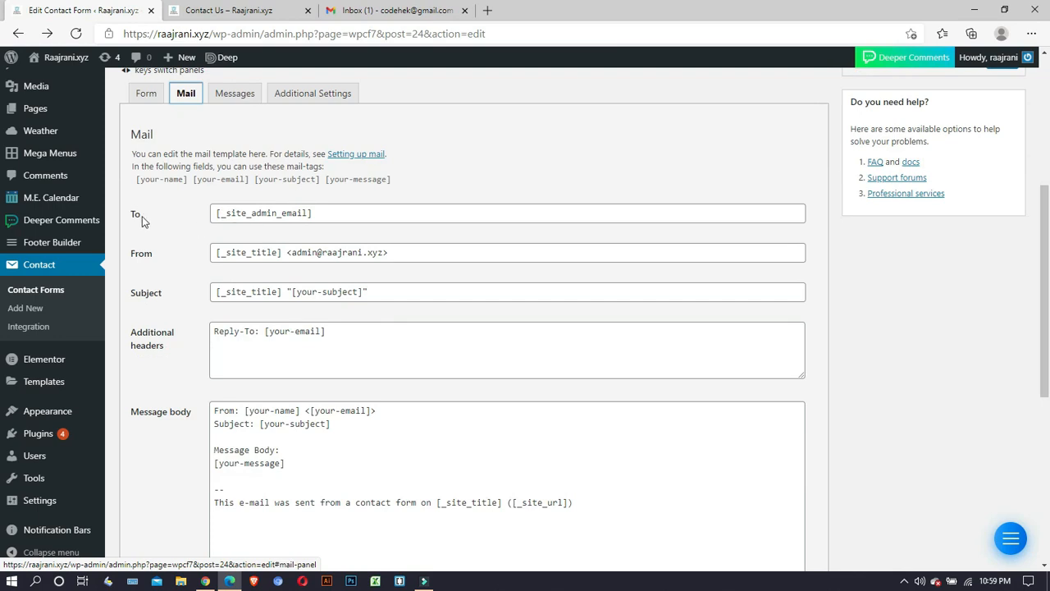
Check the Name, Email, Subject and Message fields and the Send Message button on the live Contact Us page.
click(275, 10)
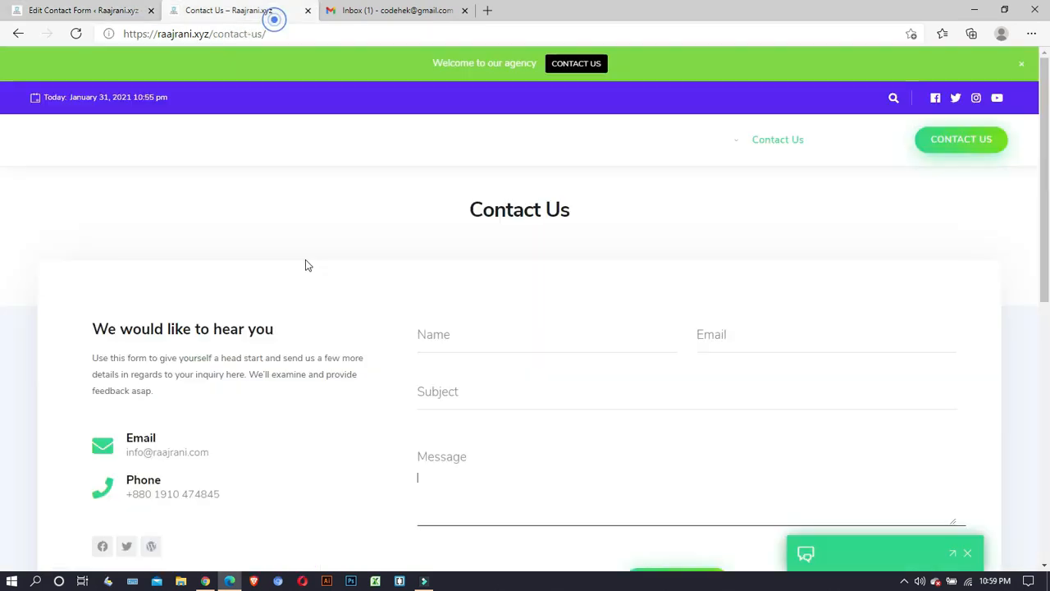
click(502, 333)
click(735, 346)
click(555, 378)
click(494, 483)
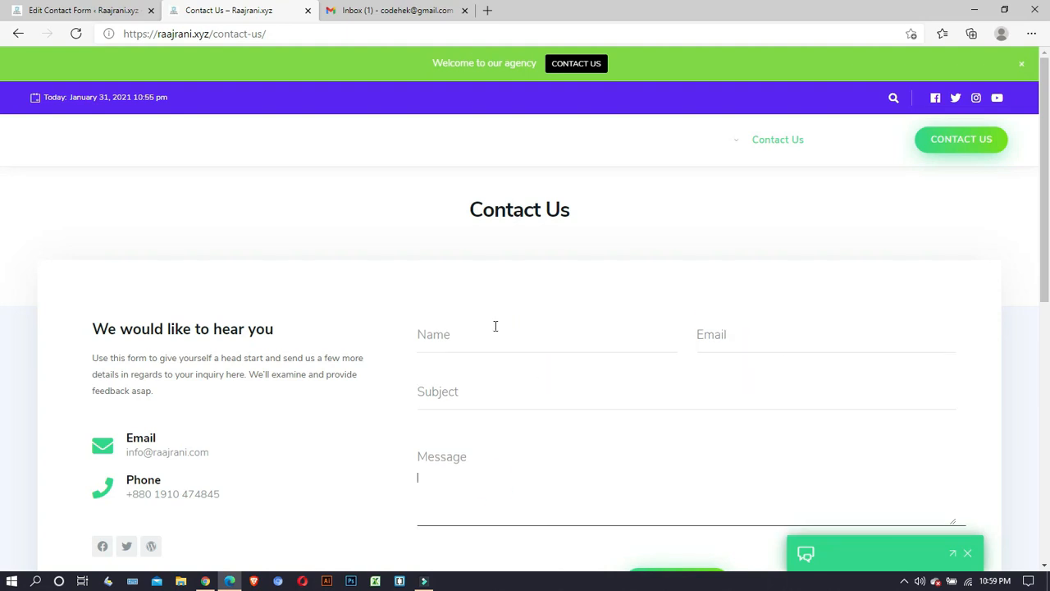
scroll(625, 434, down, 1)
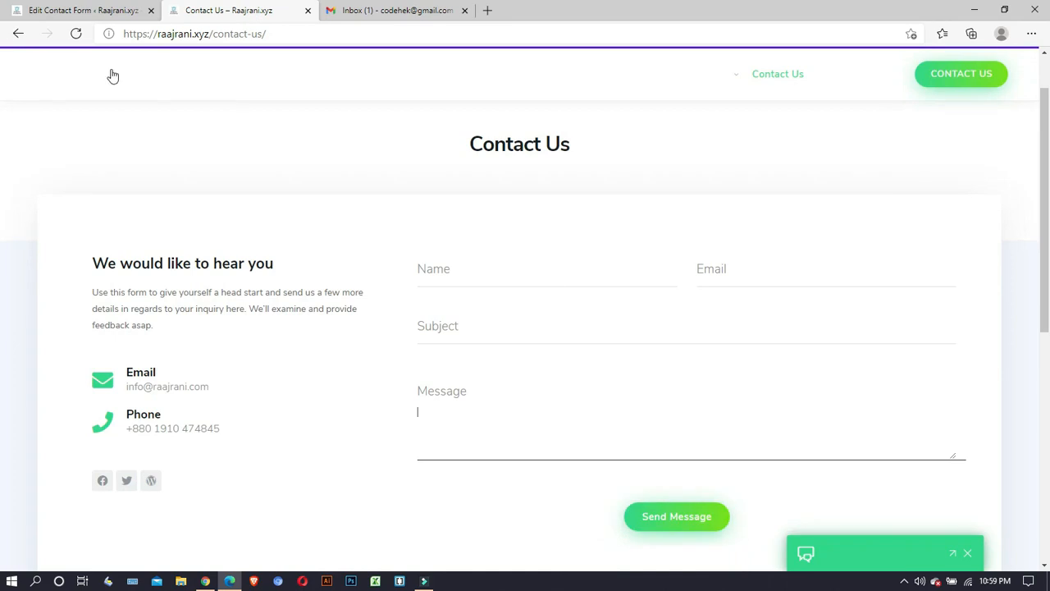
Return to the form's mail template and examine the [_site_admin_email] recipient tag and the remaining mail fields.
click(51, 12)
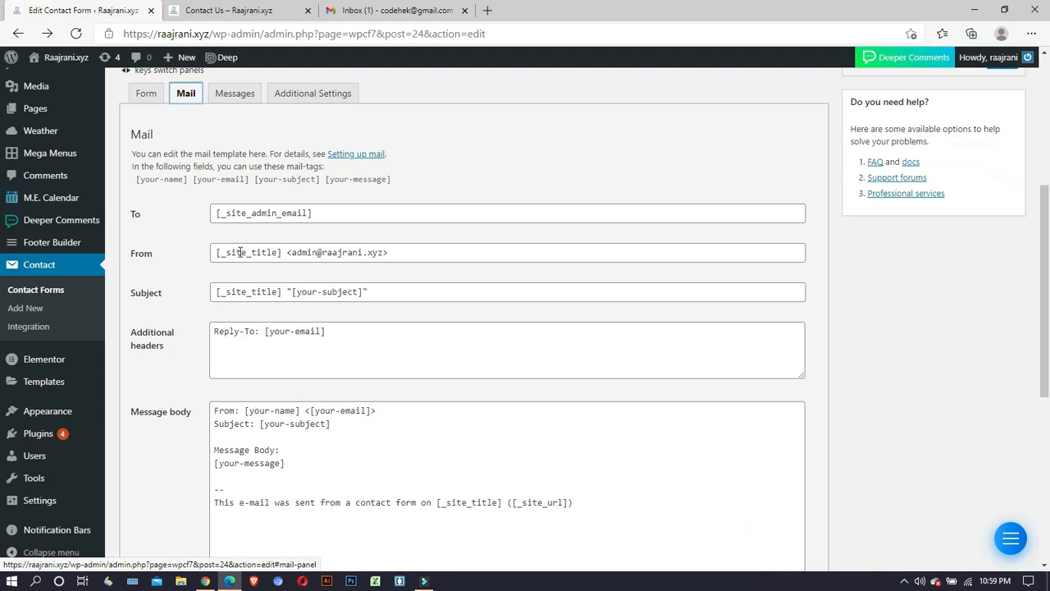
click(310, 214)
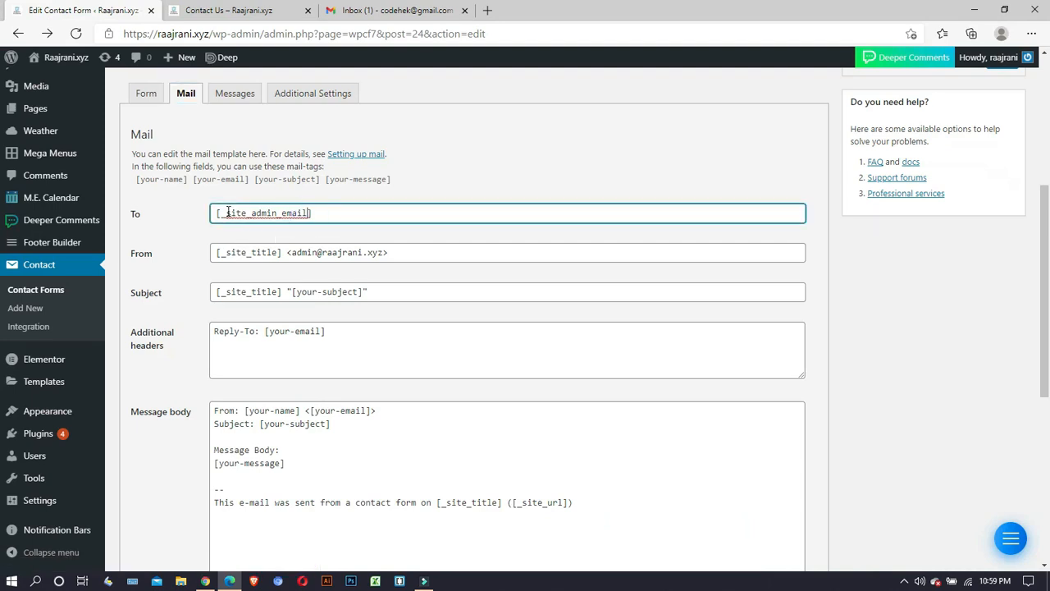
click(316, 211)
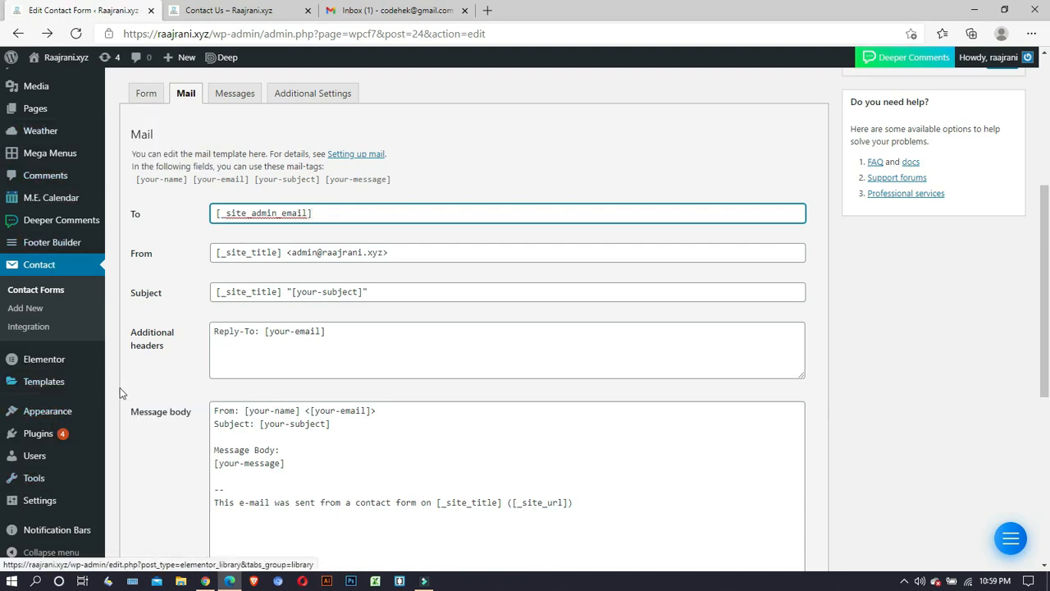
scroll(119, 402, down, 2)
mouse_move(47, 502)
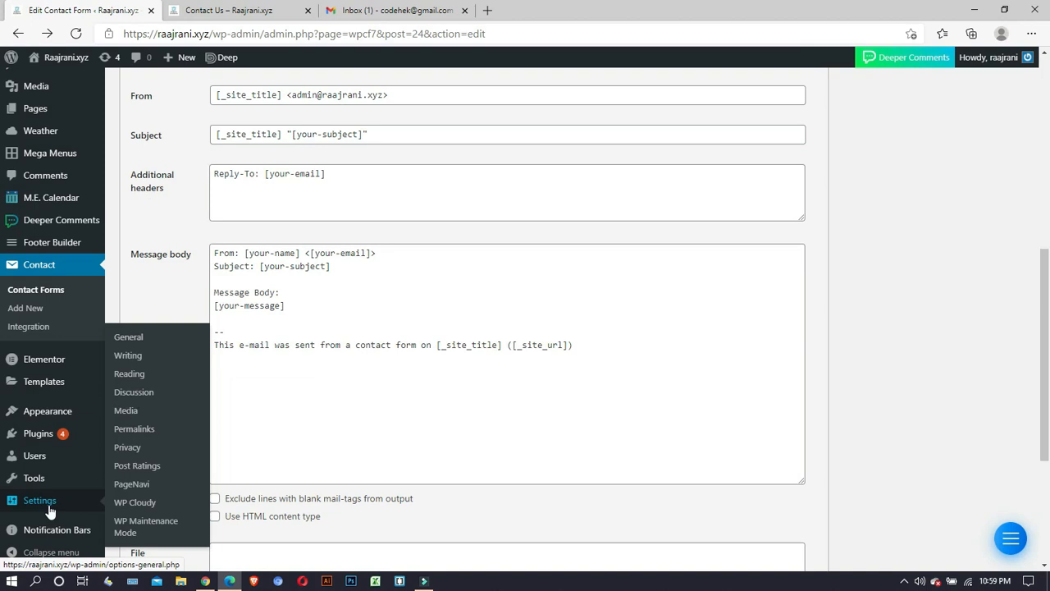
scroll(123, 433, up, 3)
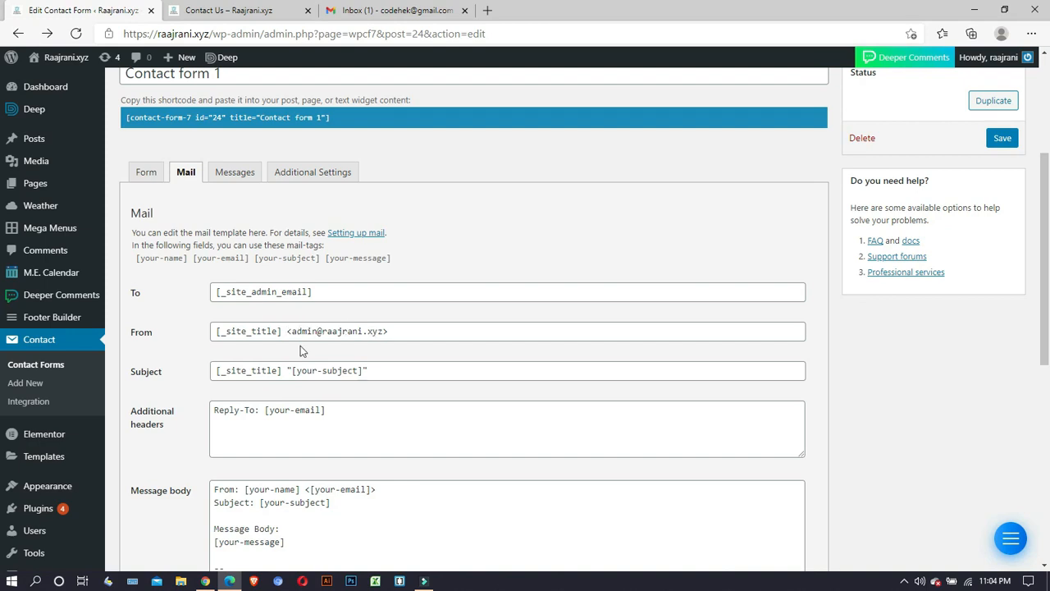
scroll(218, 373, down, 2)
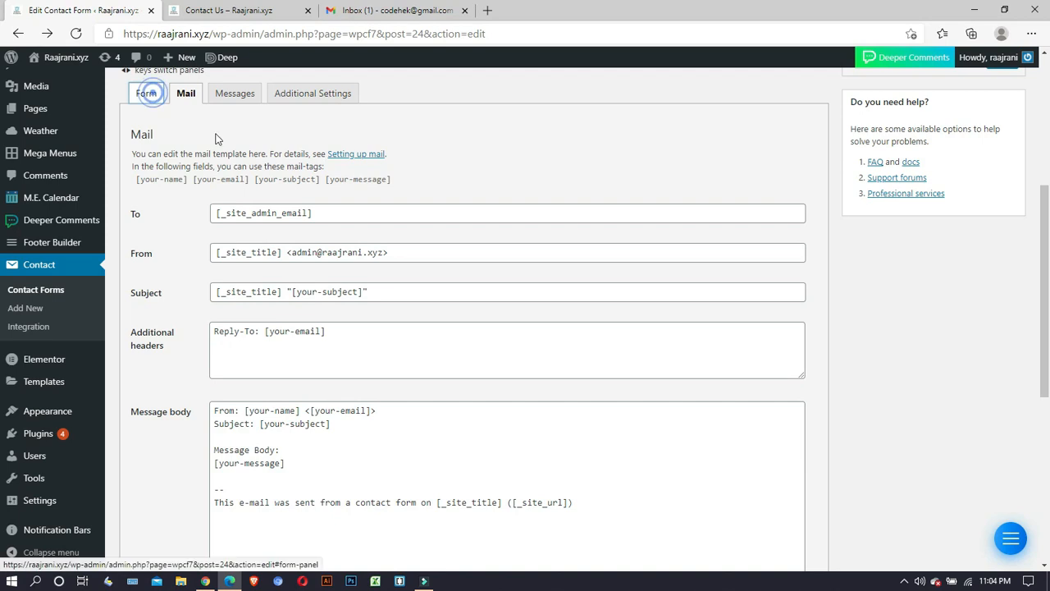
Compare the your-subject field name in the form template with the [your-subject] tag in the mail template's Subject field.
click(146, 93)
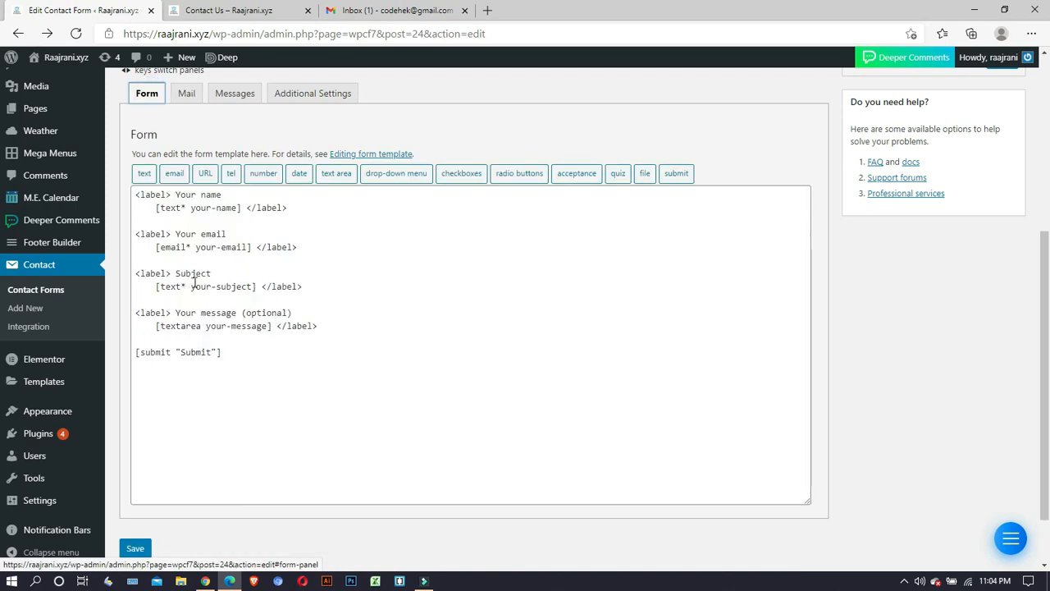
mouse_move(195, 288)
mouse_down()
mouse_move(251, 287)
mouse_move(204, 288)
mouse_up()
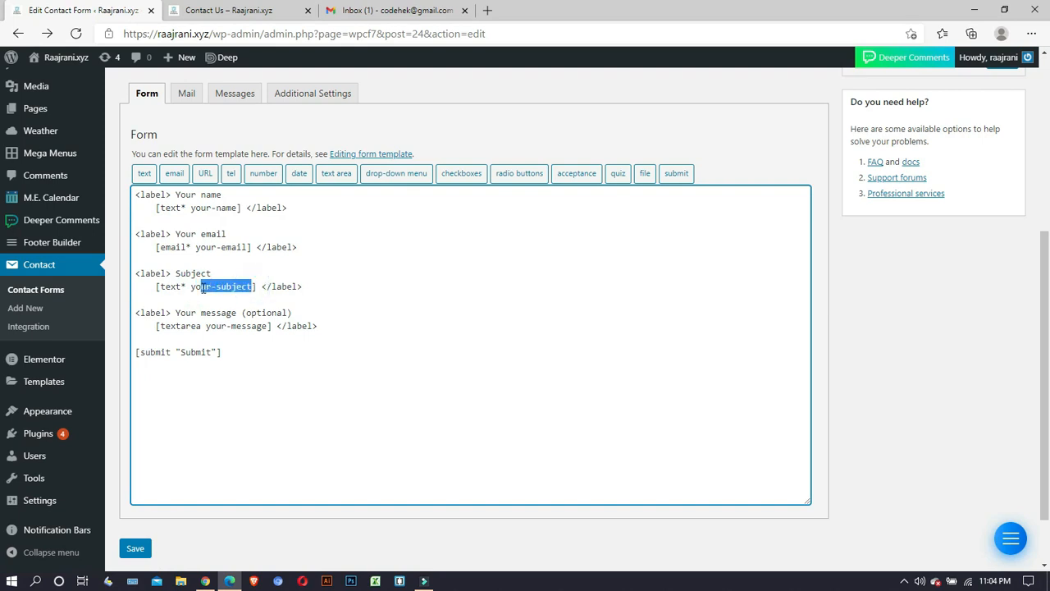
click(188, 97)
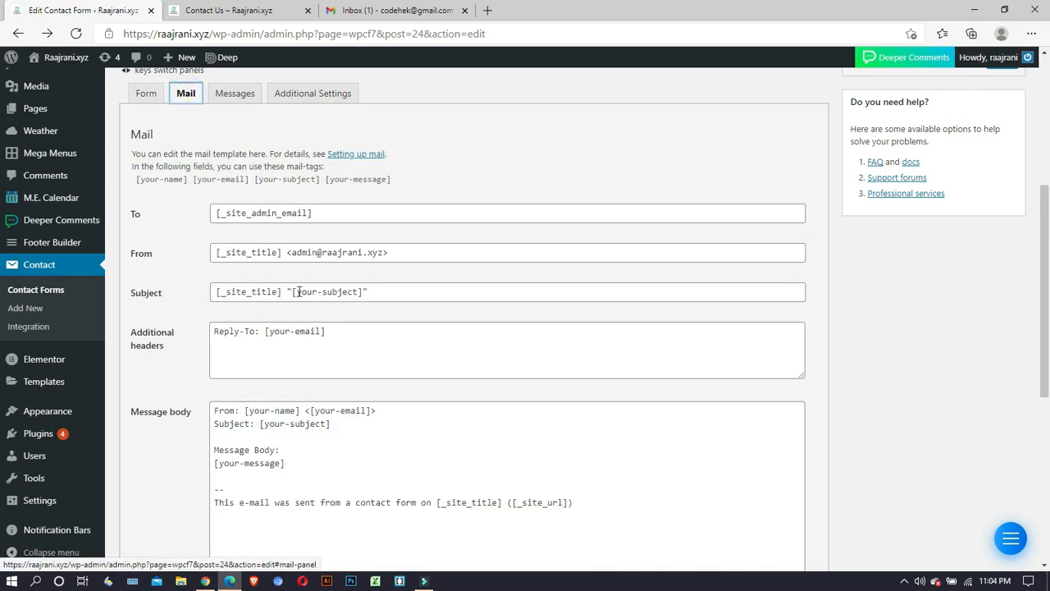
drag(294, 292, 364, 293)
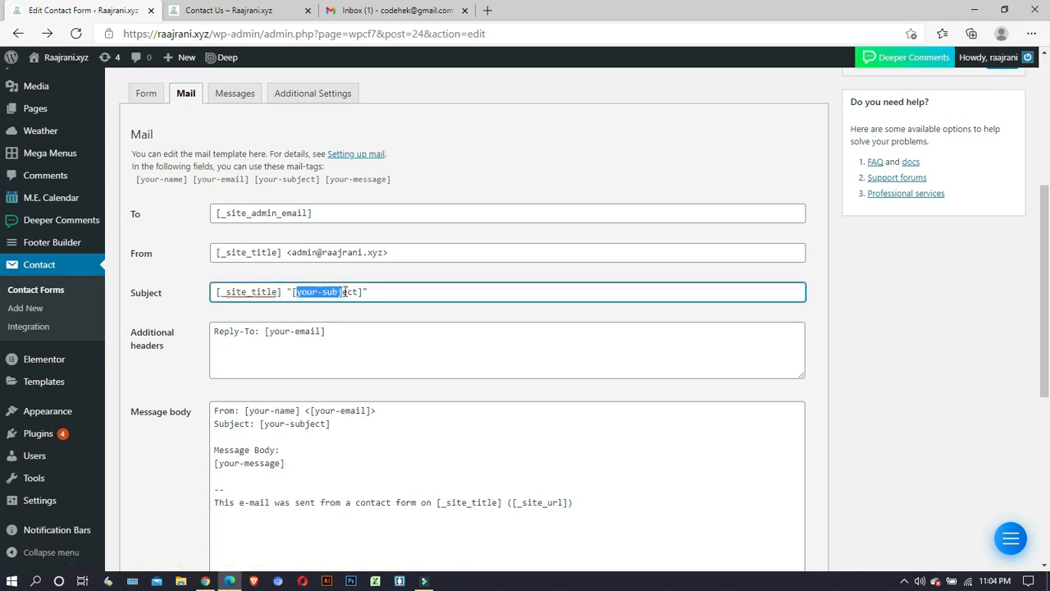
click(340, 305)
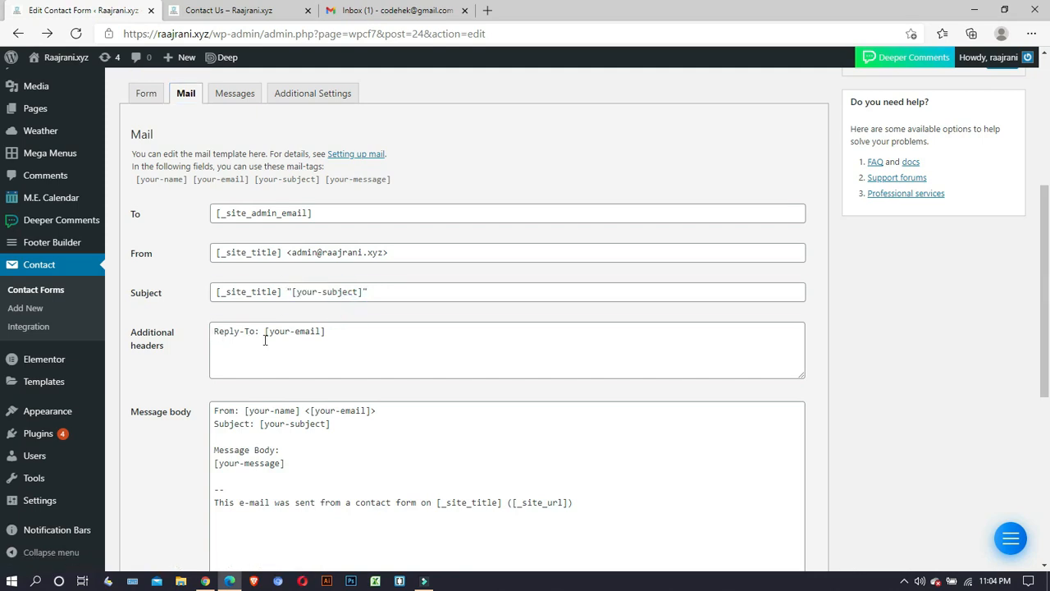
Compare the your-name and your-email field names in the form template with the mail-tags in the mail template's message body.
scroll(286, 344, down, 2)
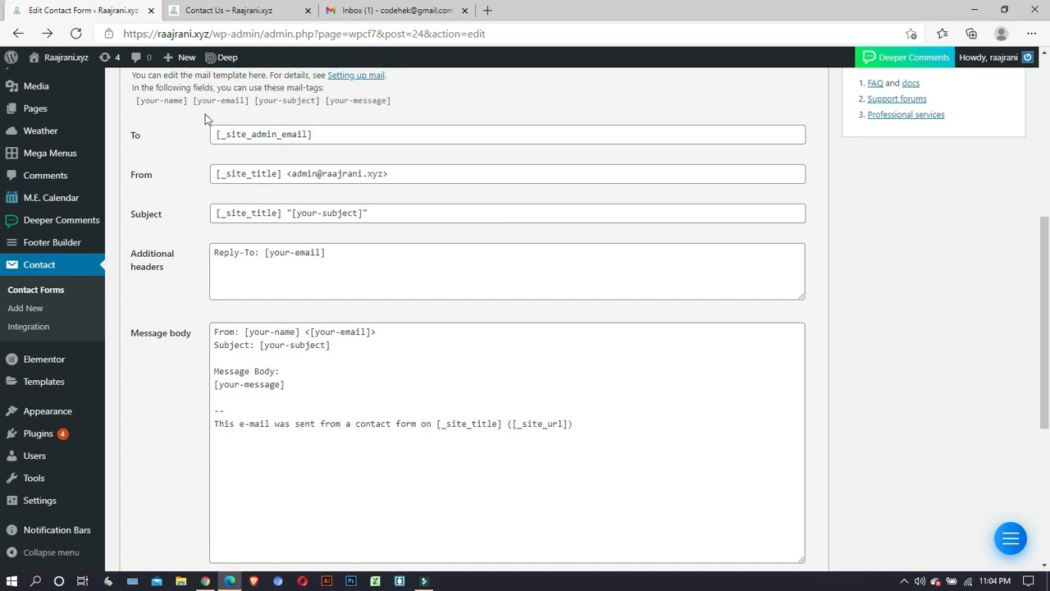
scroll(207, 119, up, 1)
click(146, 97)
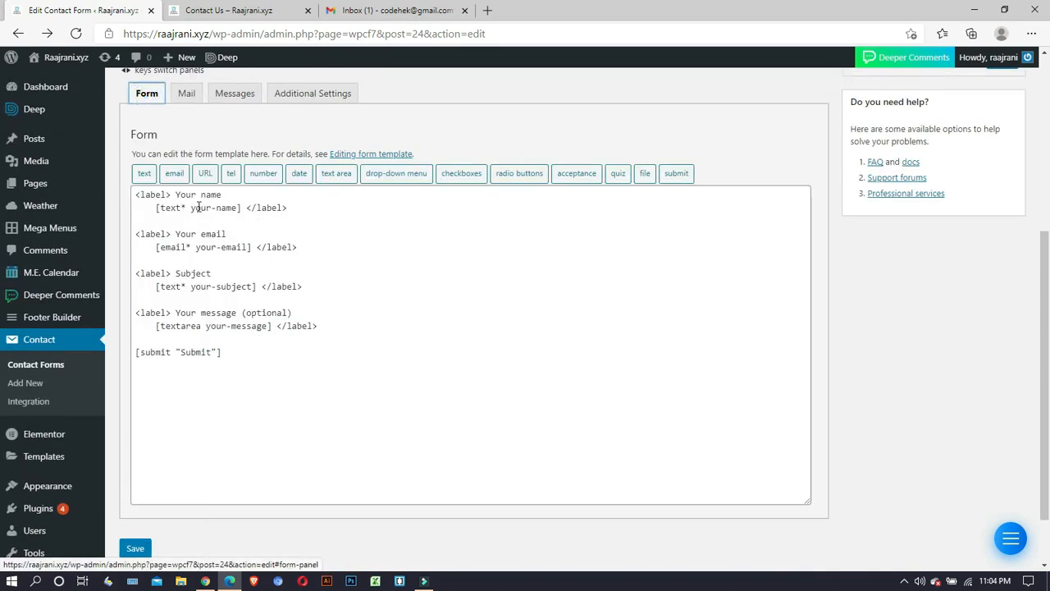
drag(192, 207, 224, 205)
drag(200, 247, 236, 247)
drag(191, 207, 228, 208)
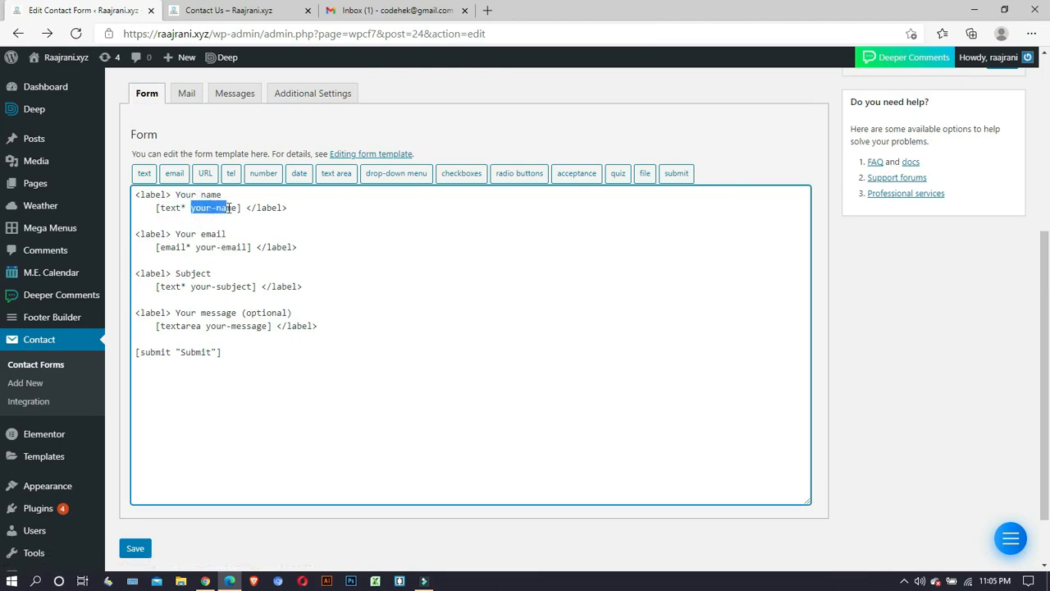
drag(203, 246, 232, 247)
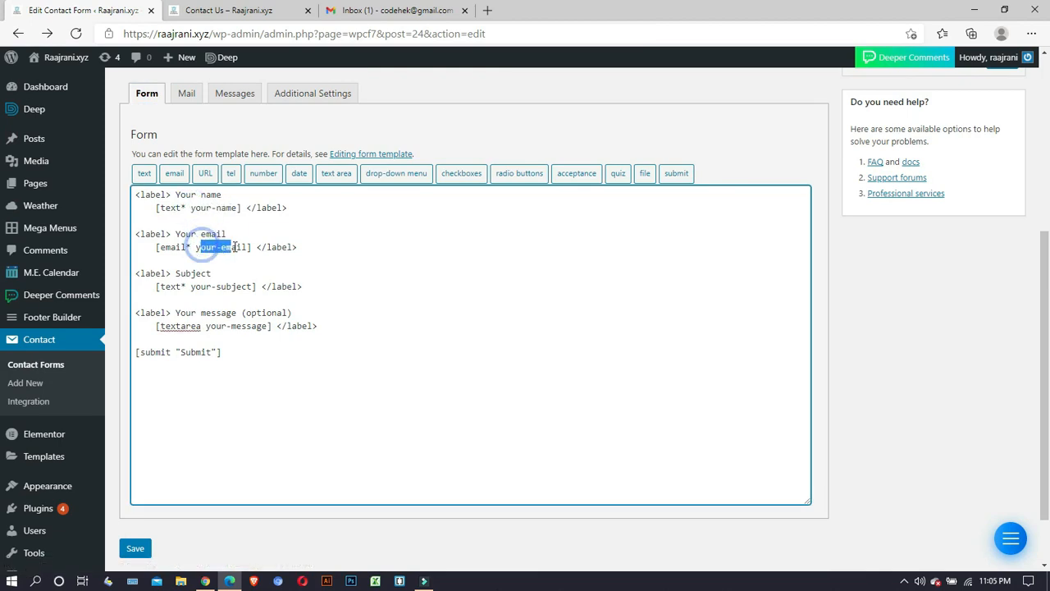
click(186, 93)
scroll(314, 351, down, 2)
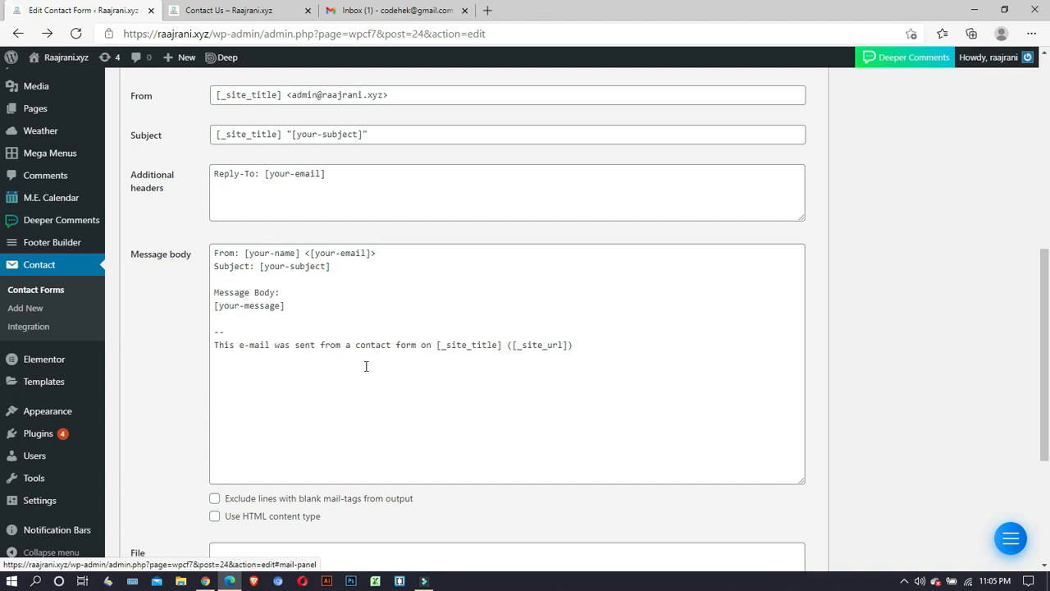
scroll(347, 375, up, 1)
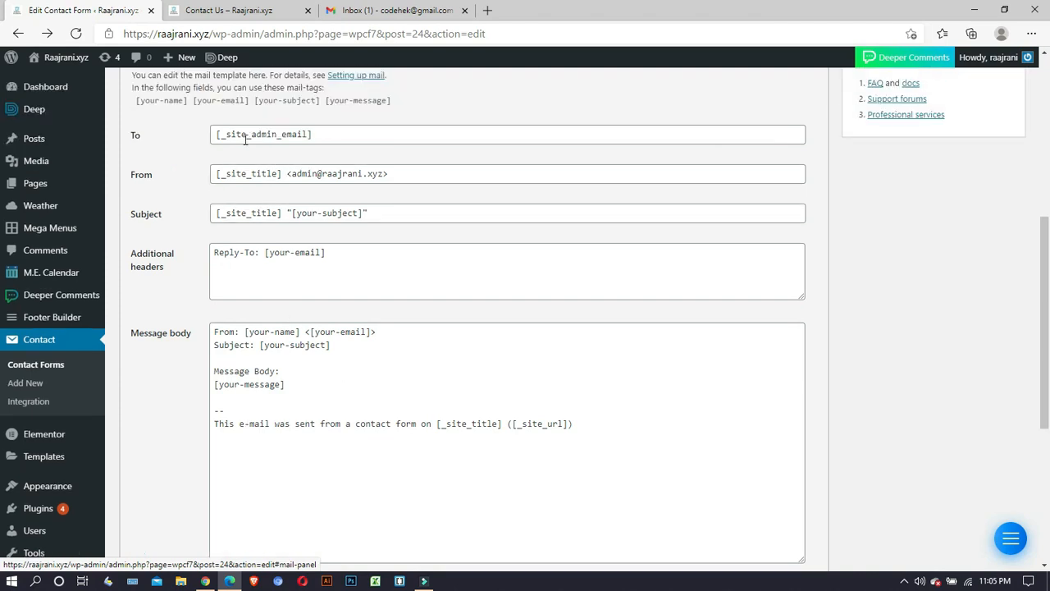
Add the e-mail address copied from the Gmail account as a second, comma-separated recipient in the mail template's To field.
click(313, 133)
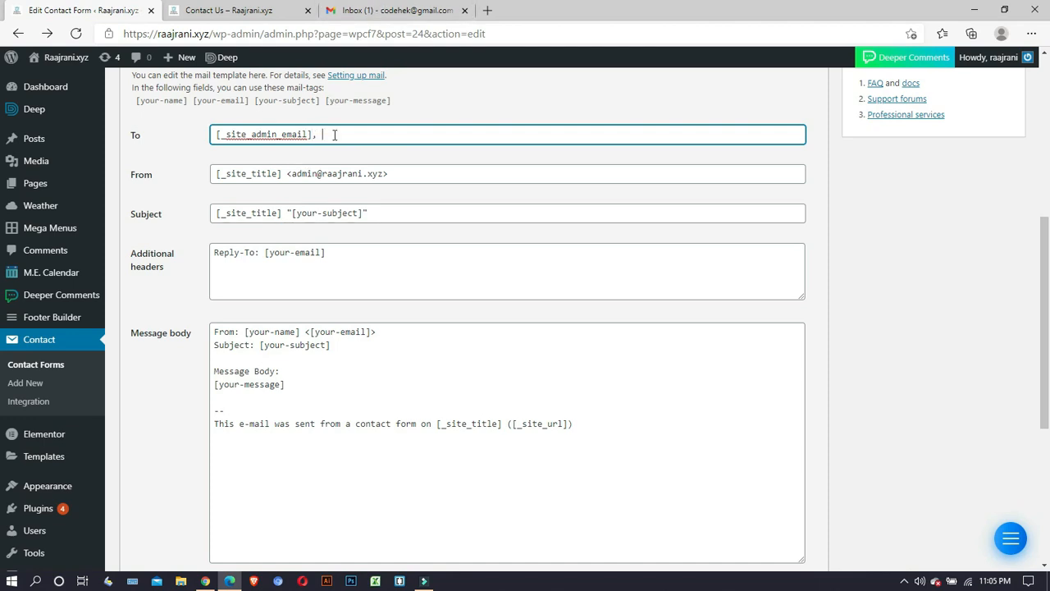
click(376, 10)
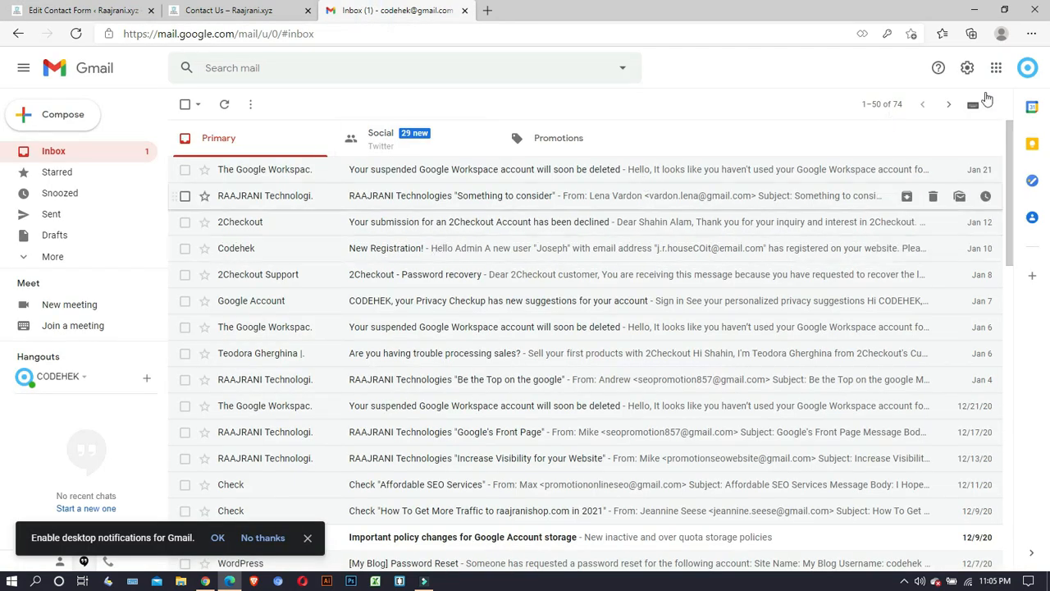
click(1029, 68)
triple_click(928, 184)
key(ctrl+c)
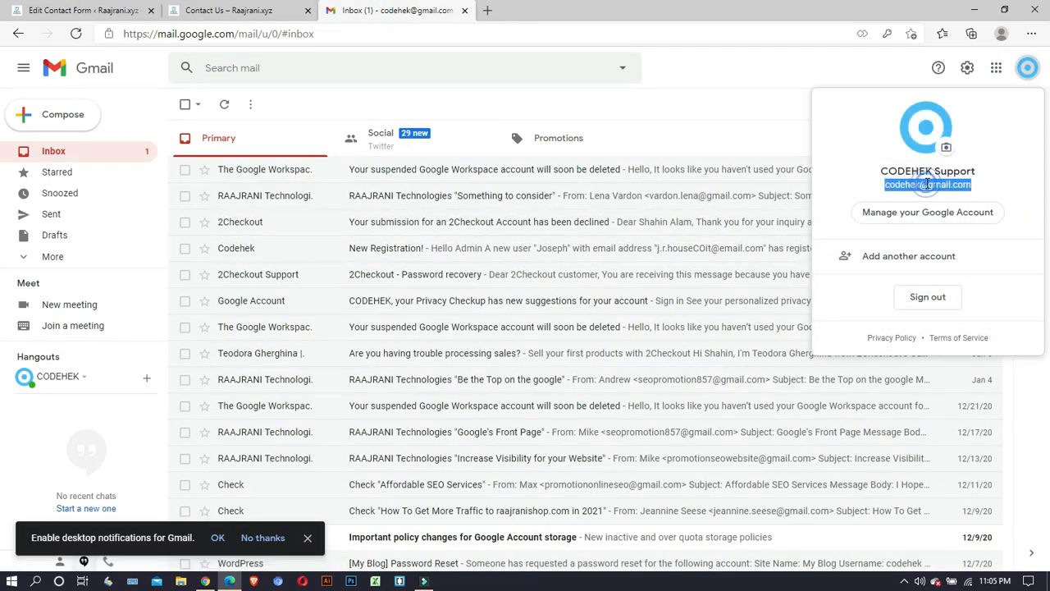
key(Escape)
click(1027, 69)
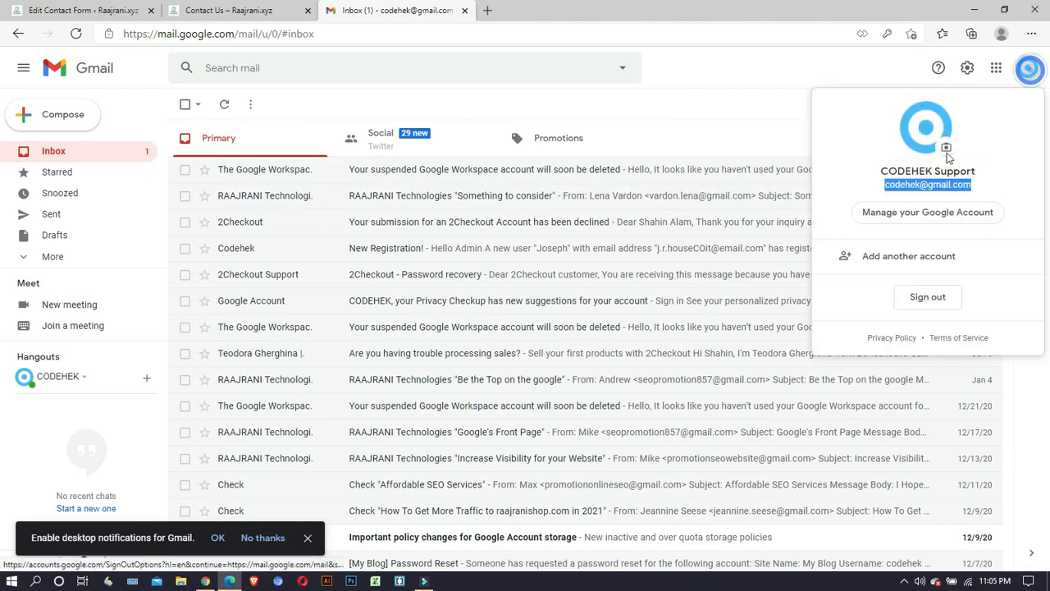
click(124, 7)
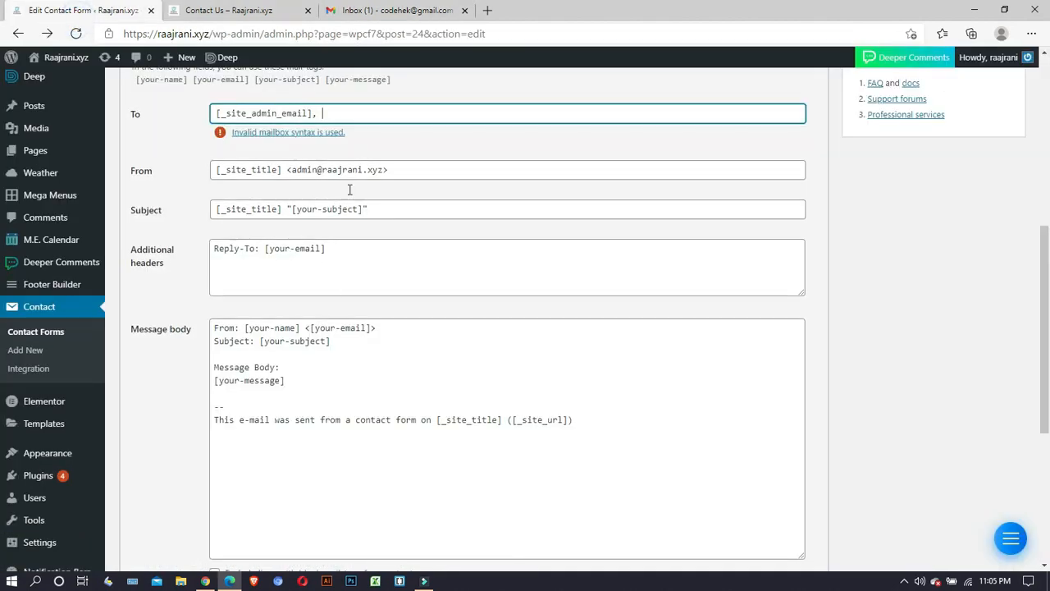
key(ctrl+v)
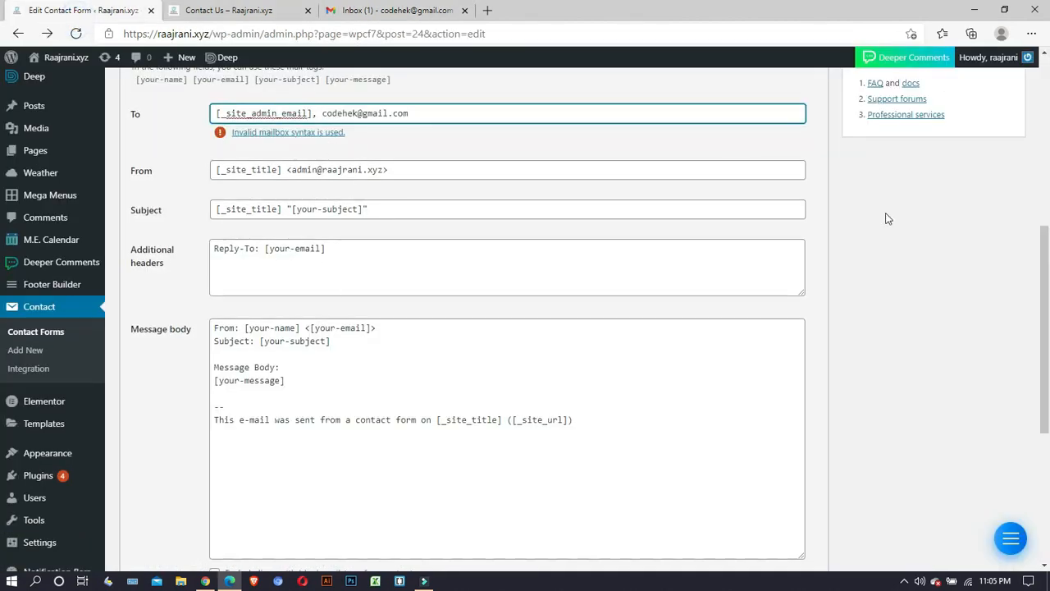
click(775, 147)
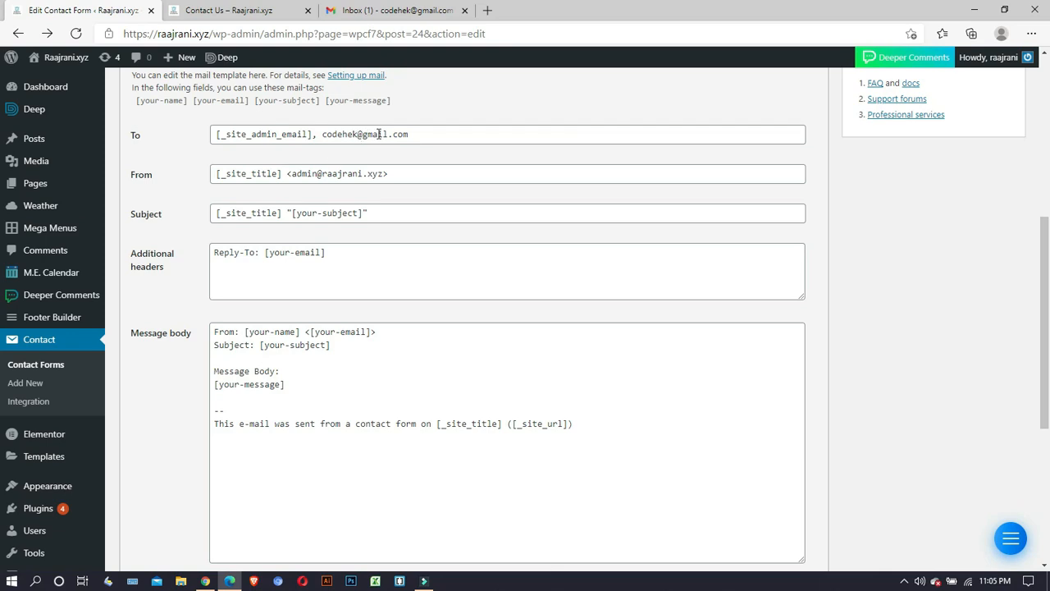
Remove the second recipient's e-mail address from the To field, keeping a comma after the [_site_admin_email] tag.
drag(407, 135, 320, 137)
key(ctrl+c)
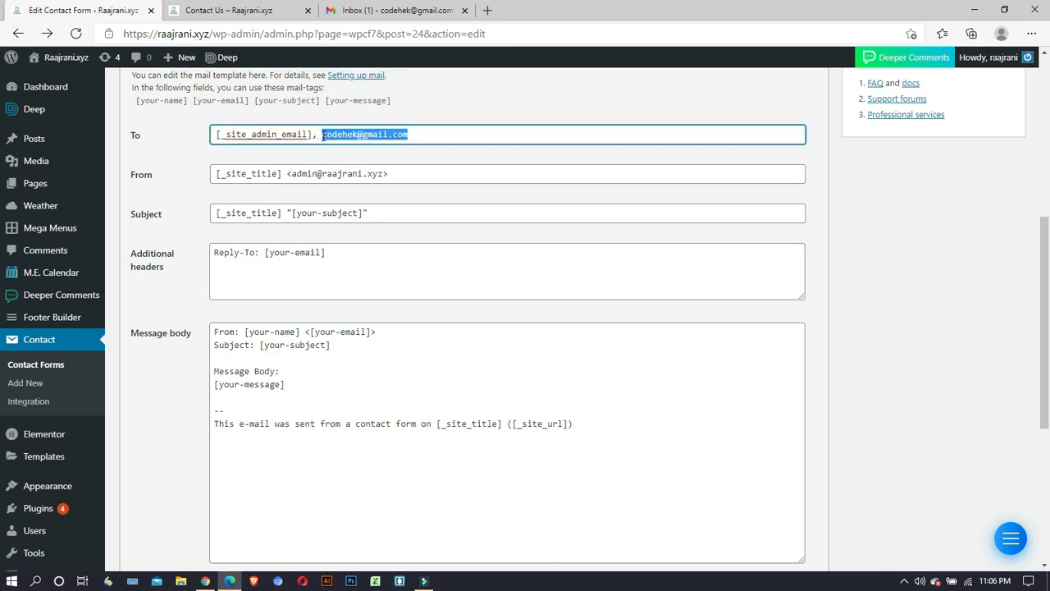
key(BackSpace)
click(334, 152)
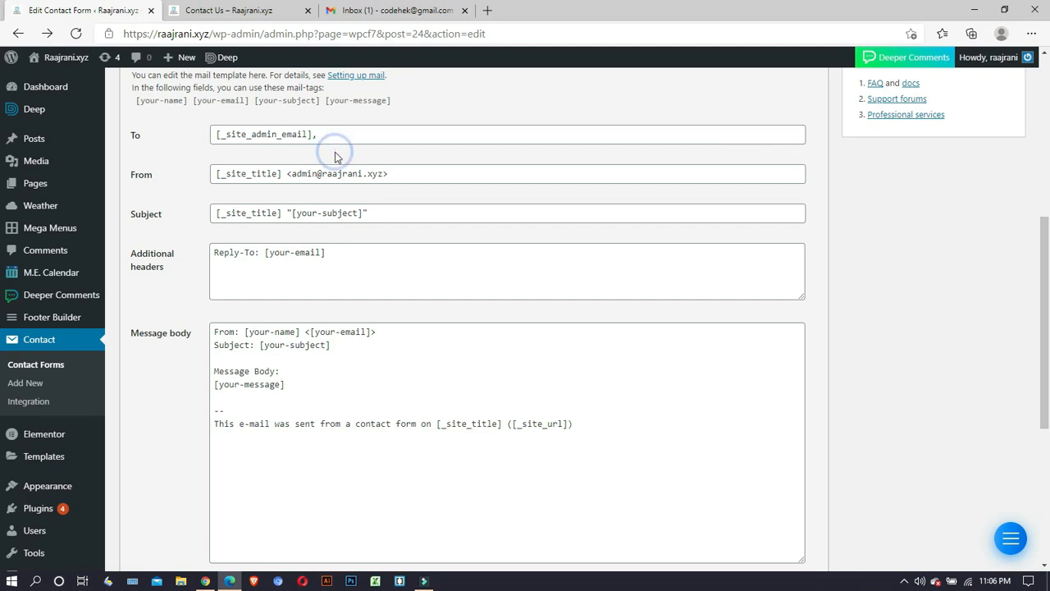
click(330, 137)
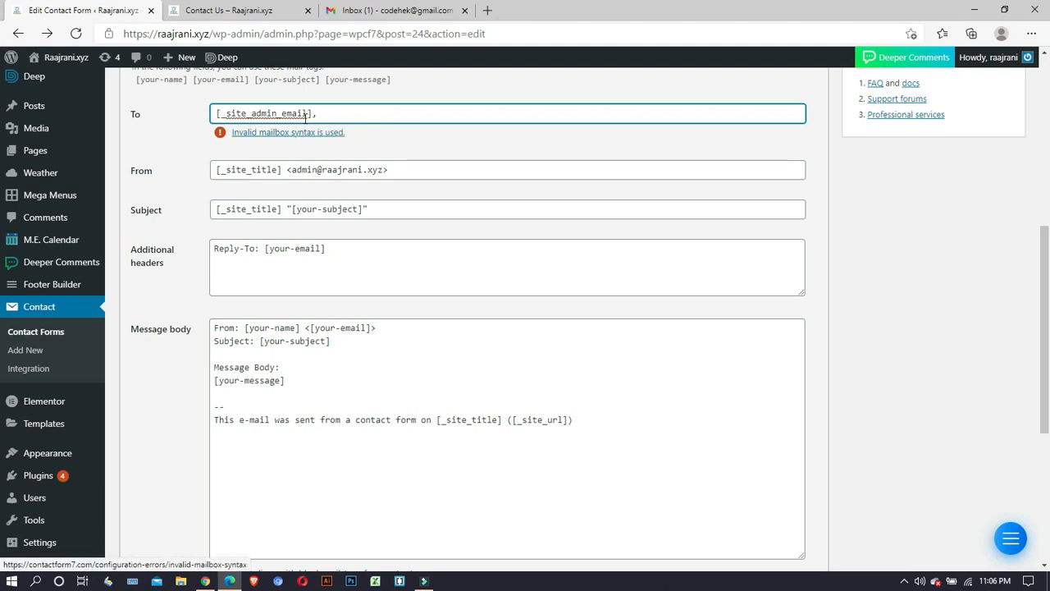
text(,)
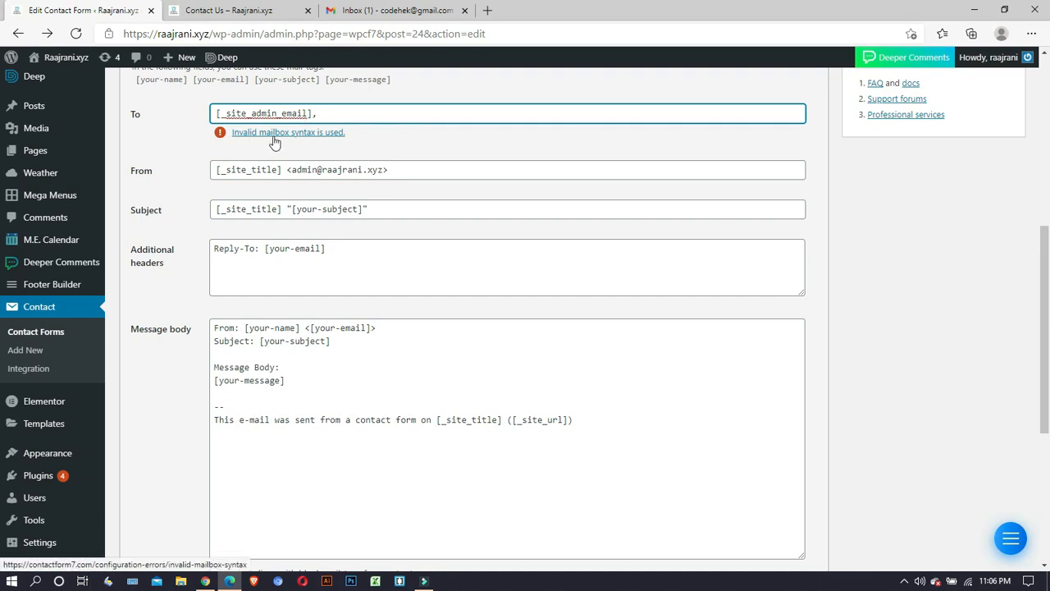
Paste the copied Gmail address as the second recipient after the comma in the mail template's To field.
key(ctrl+v)
click(426, 103)
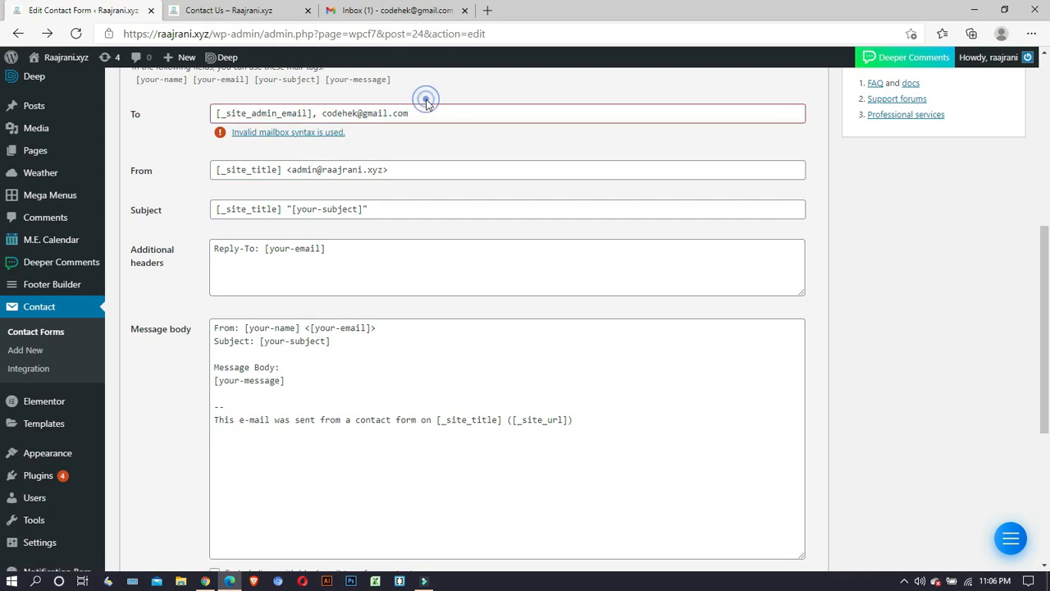
click(396, 149)
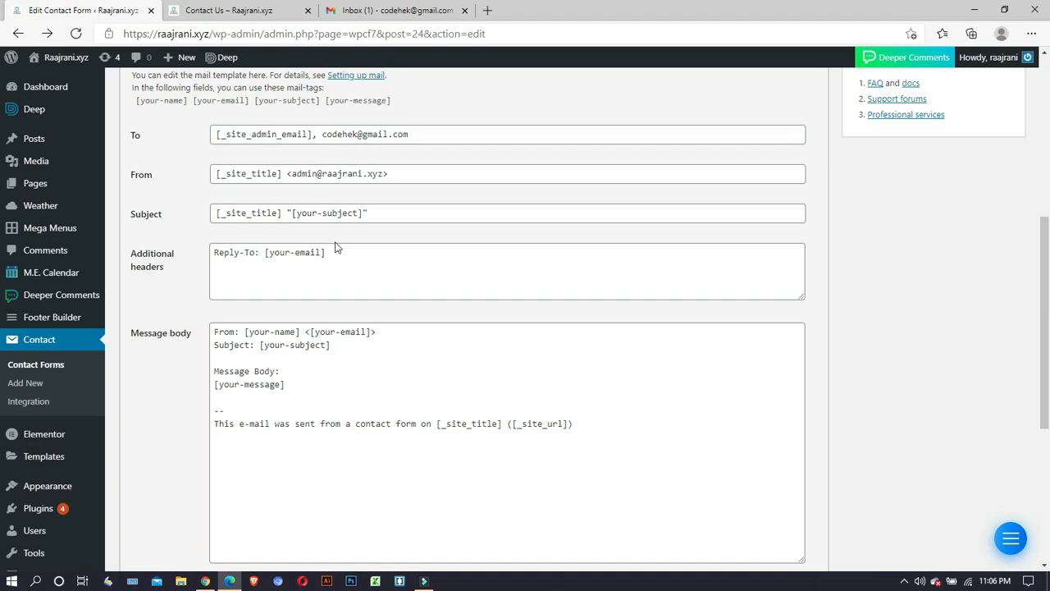
Save the contact form with its updated mail recipients.
scroll(337, 345, down, 3)
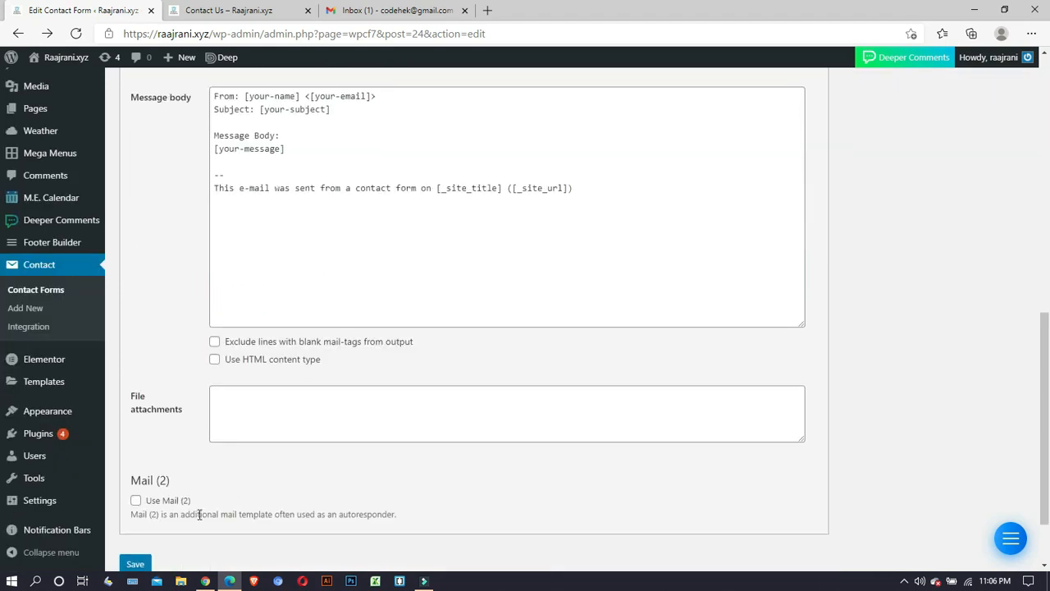
scroll(198, 515, down, 1)
click(132, 479)
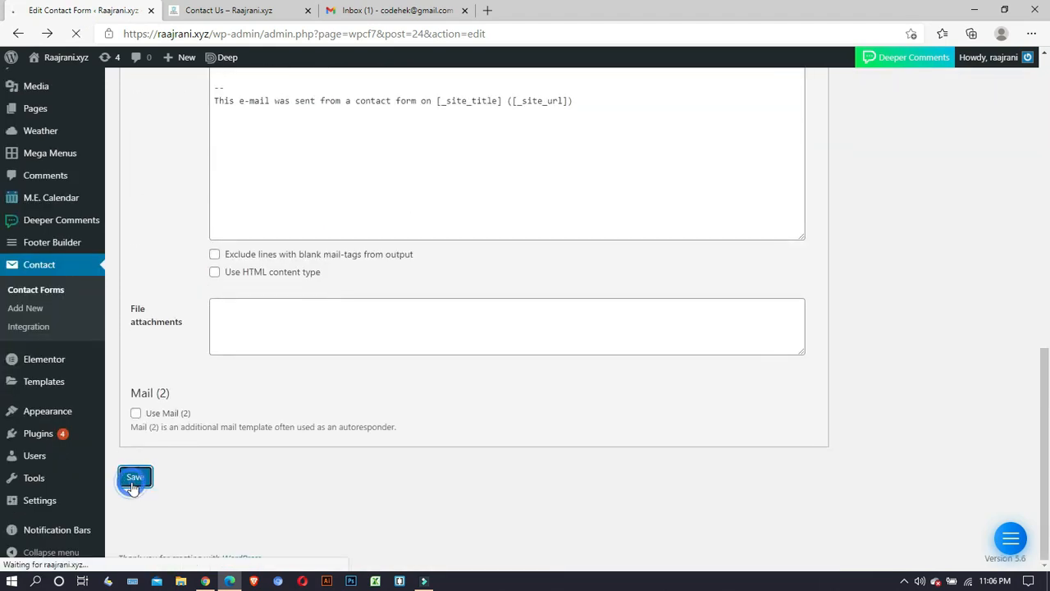
scroll(264, 158, up, 3)
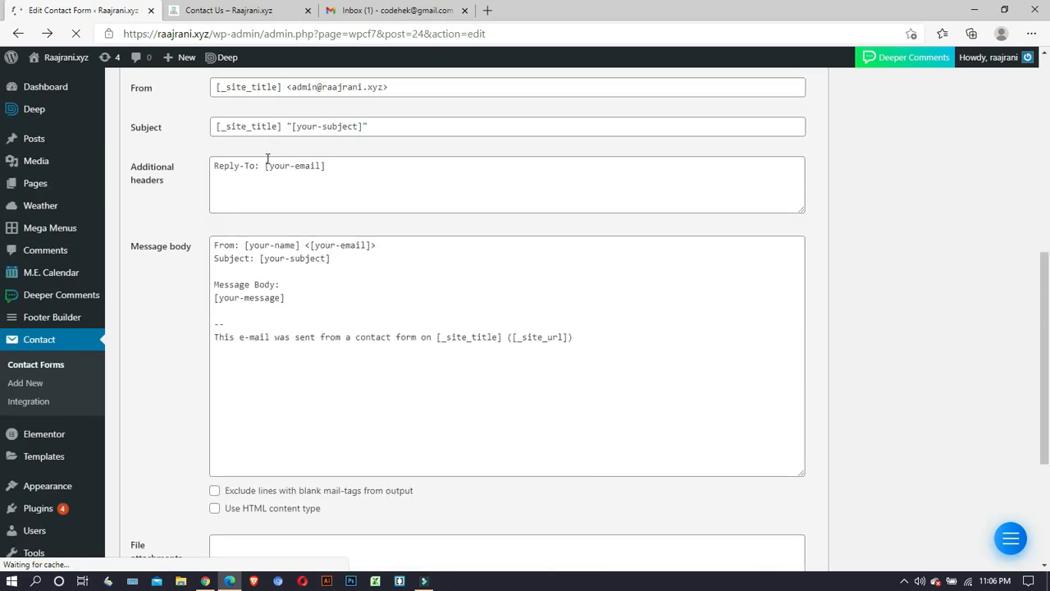
scroll(264, 158, up, 1)
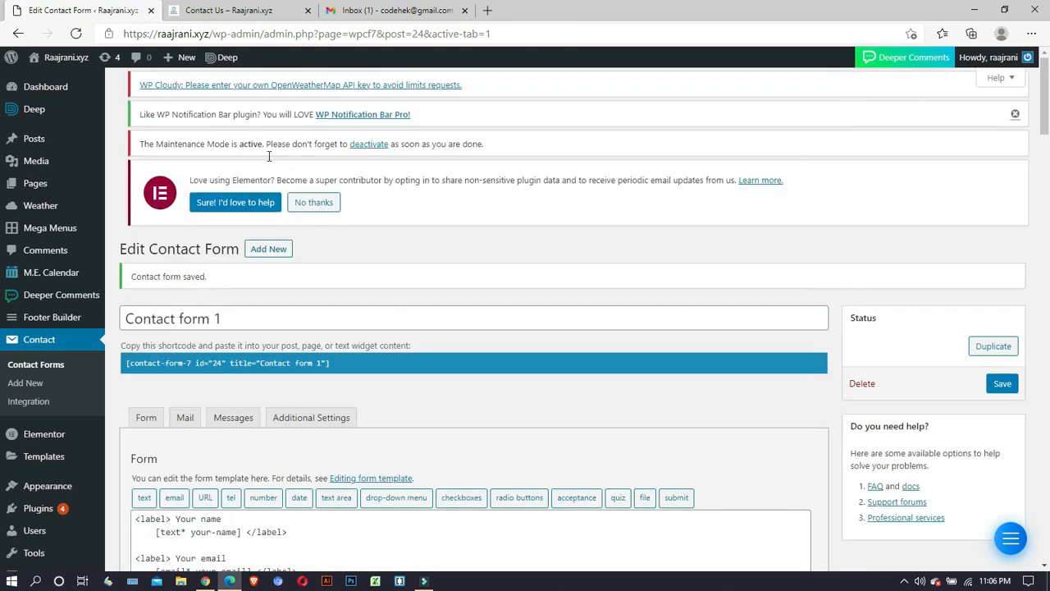
Review the form's messages for sending, validation, date, file upload and number errors, and open its additional settings.
scroll(269, 157, down, 1)
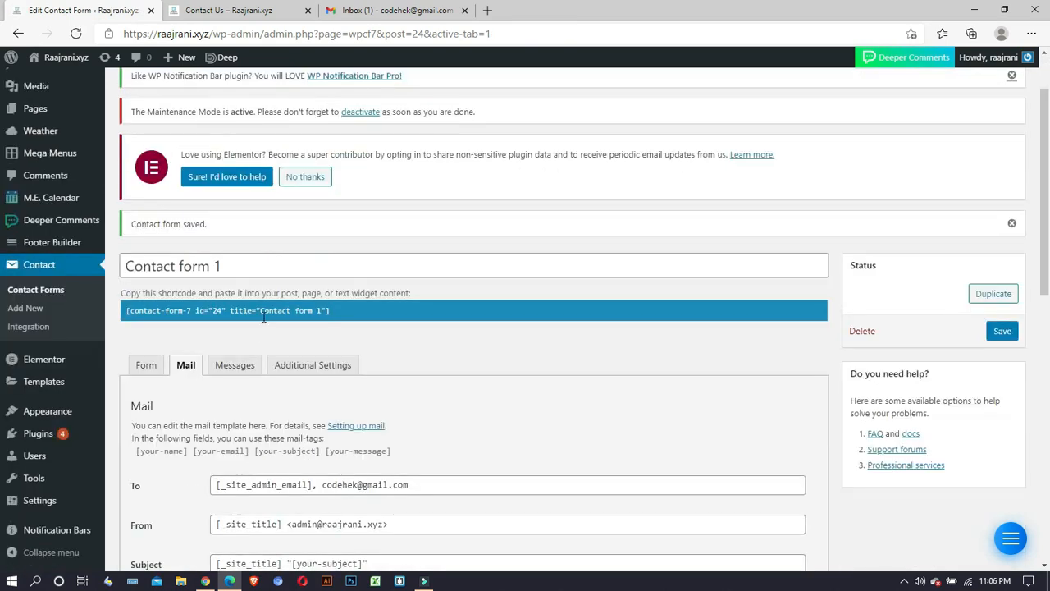
scroll(262, 316, down, 2)
click(235, 207)
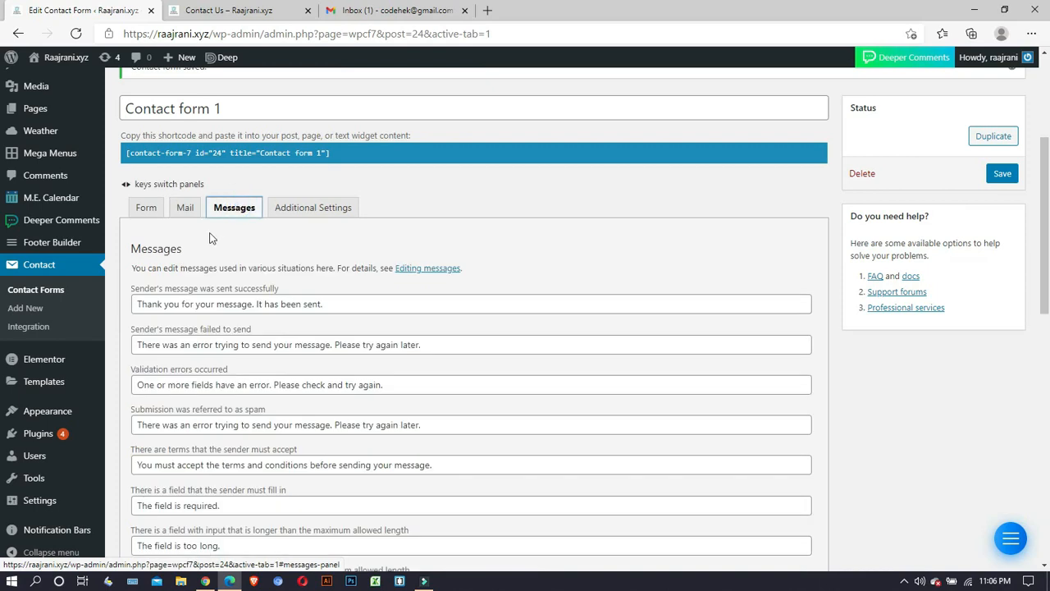
scroll(210, 238, down, 1)
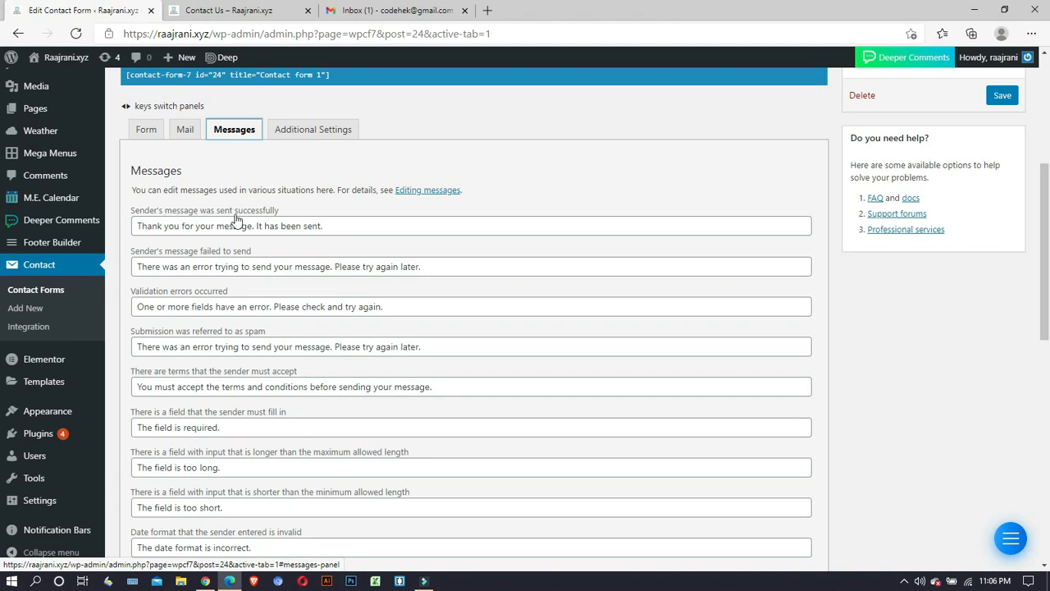
scroll(273, 247, down, 1)
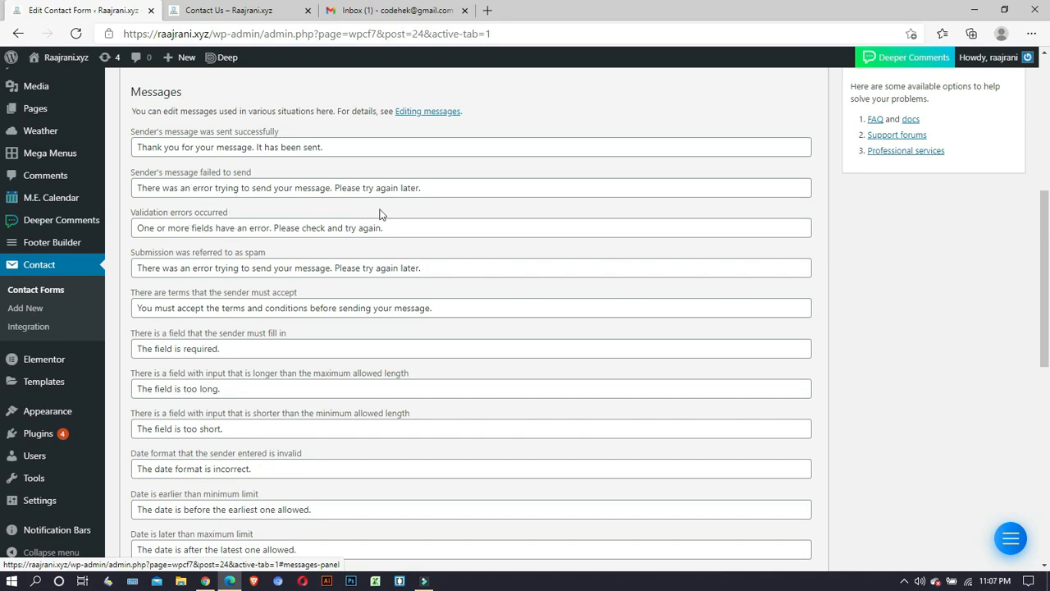
scroll(249, 215, down, 2)
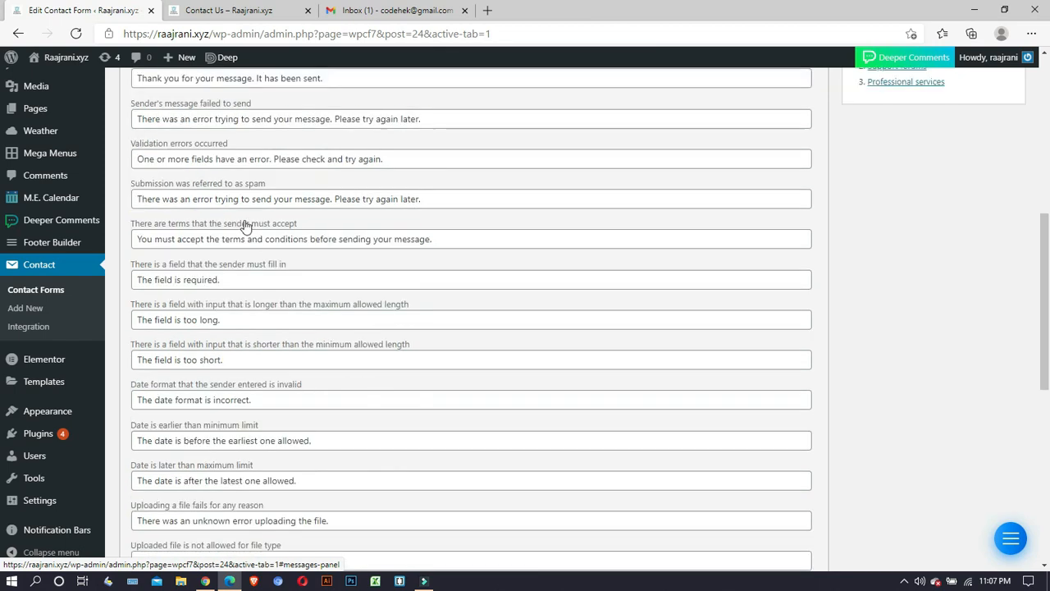
scroll(236, 359, down, 5)
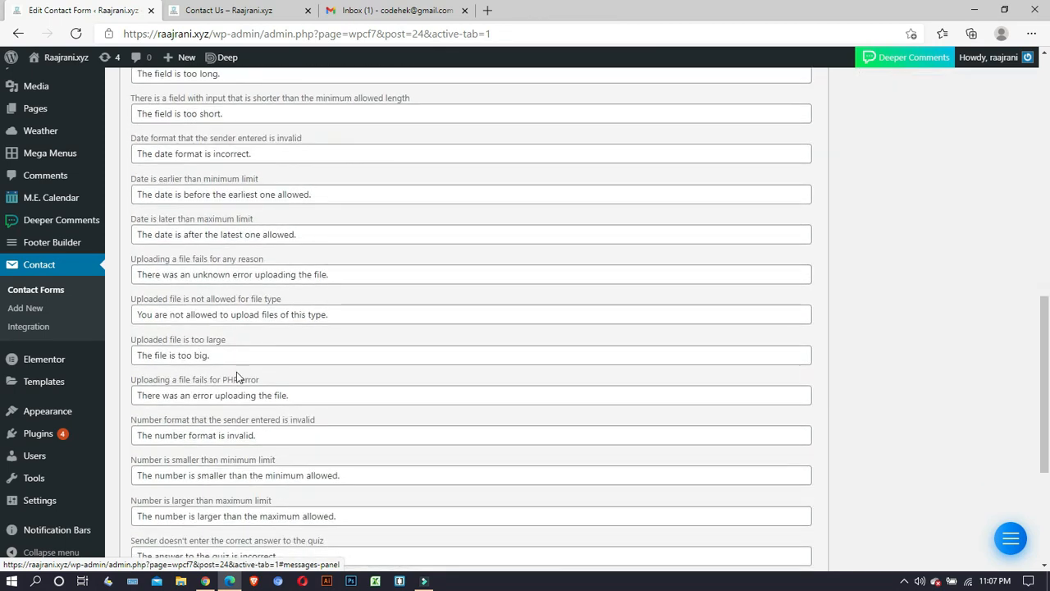
scroll(237, 372, up, 7)
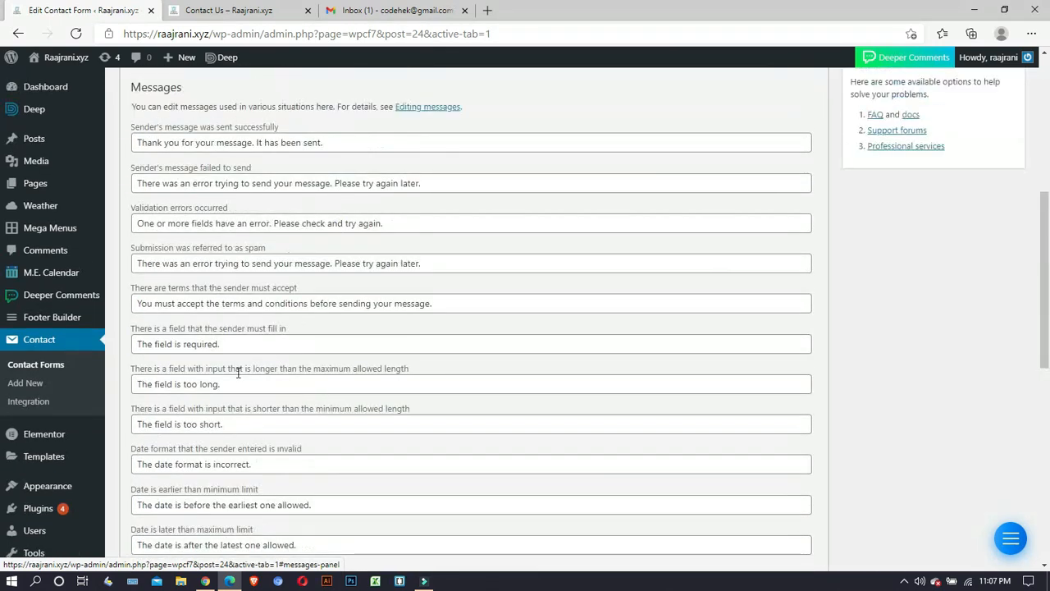
scroll(218, 305, up, 2)
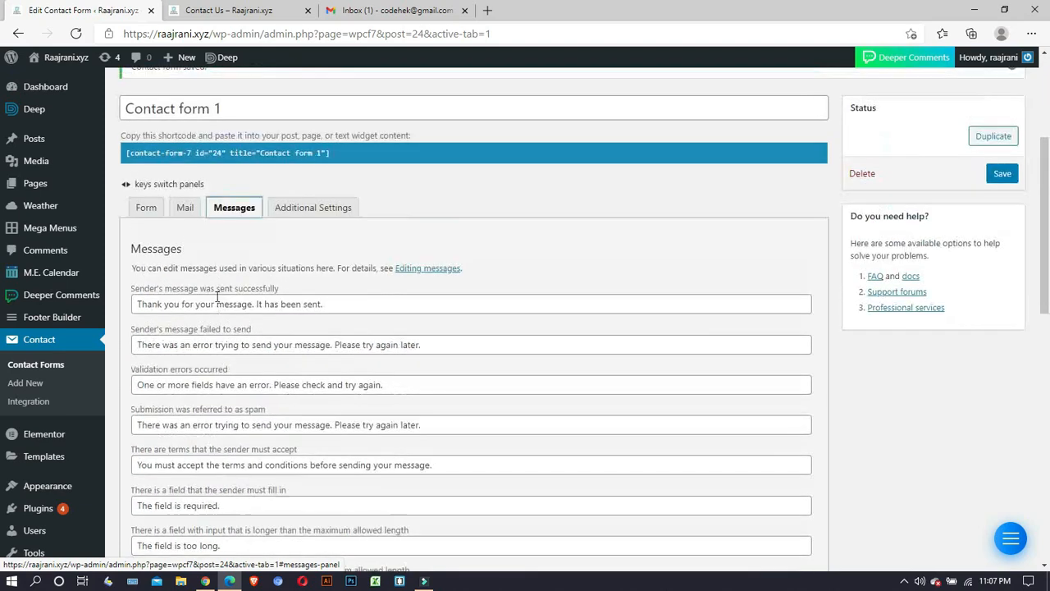
click(298, 215)
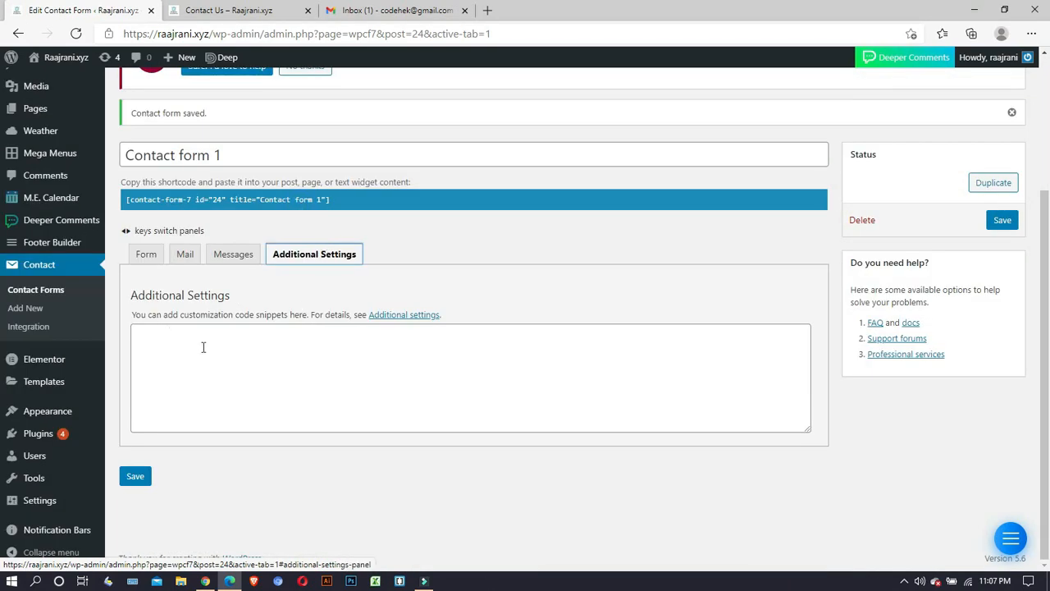